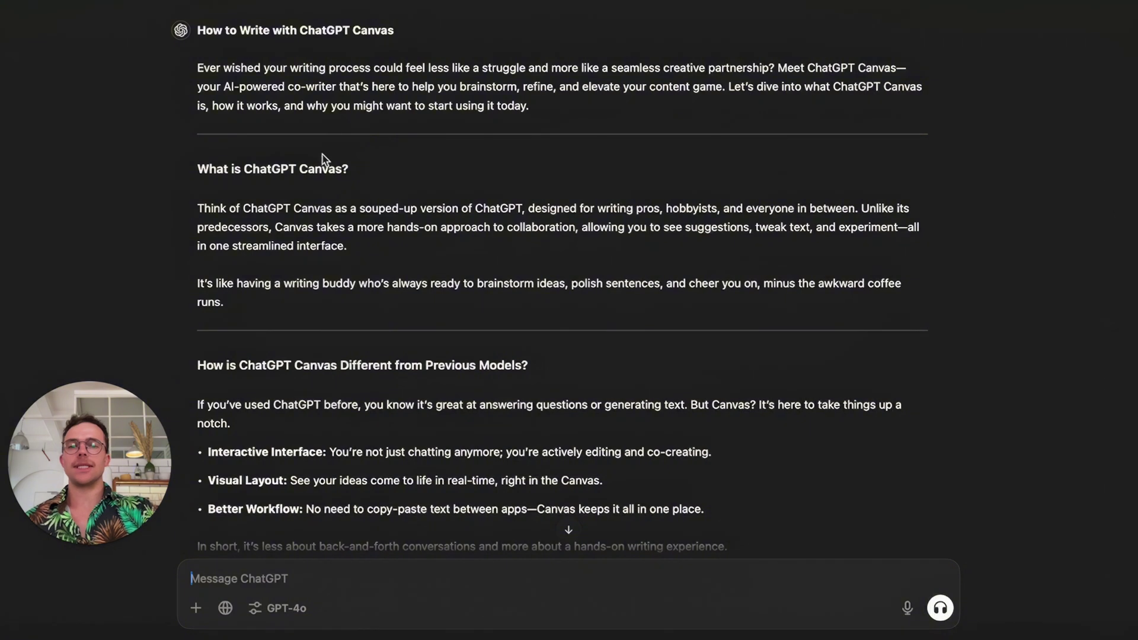
Read through the drafted blog post on writing with ChatGPT Canvas, from its introduction to the Wrapping Up section.
scroll(390, 389, down, 1)
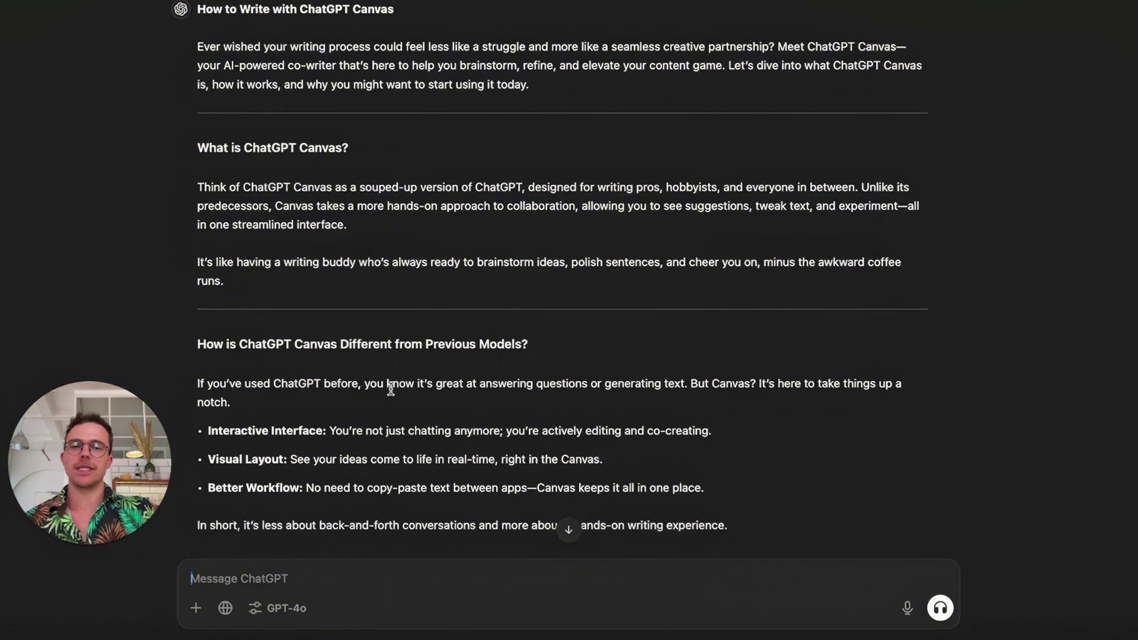
scroll(390, 389, down, 5)
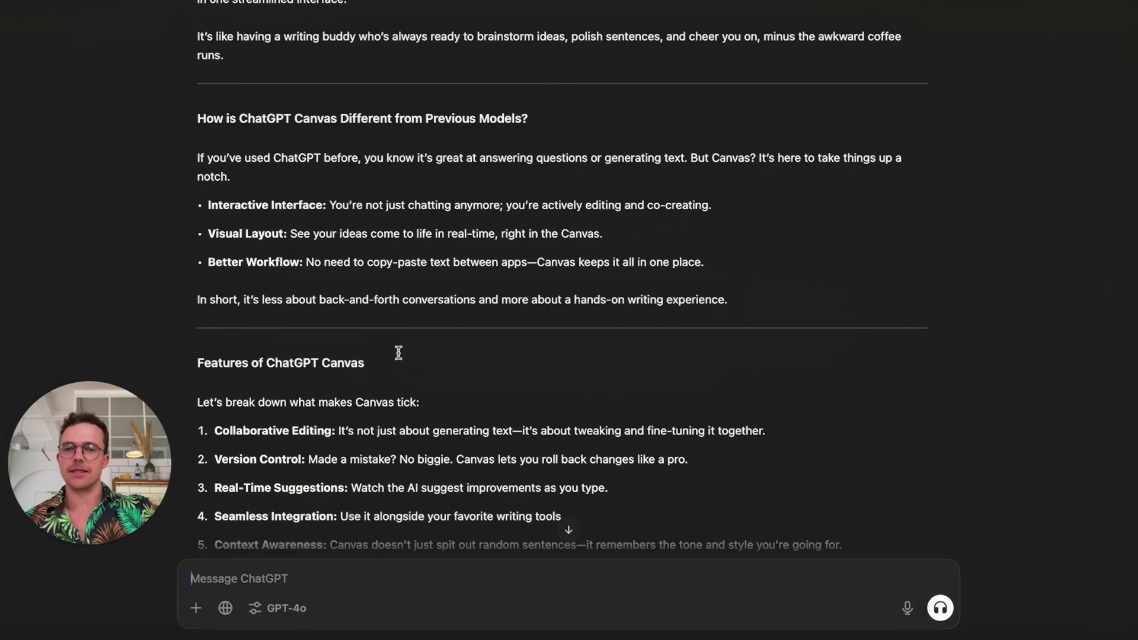
scroll(398, 353, down, 4)
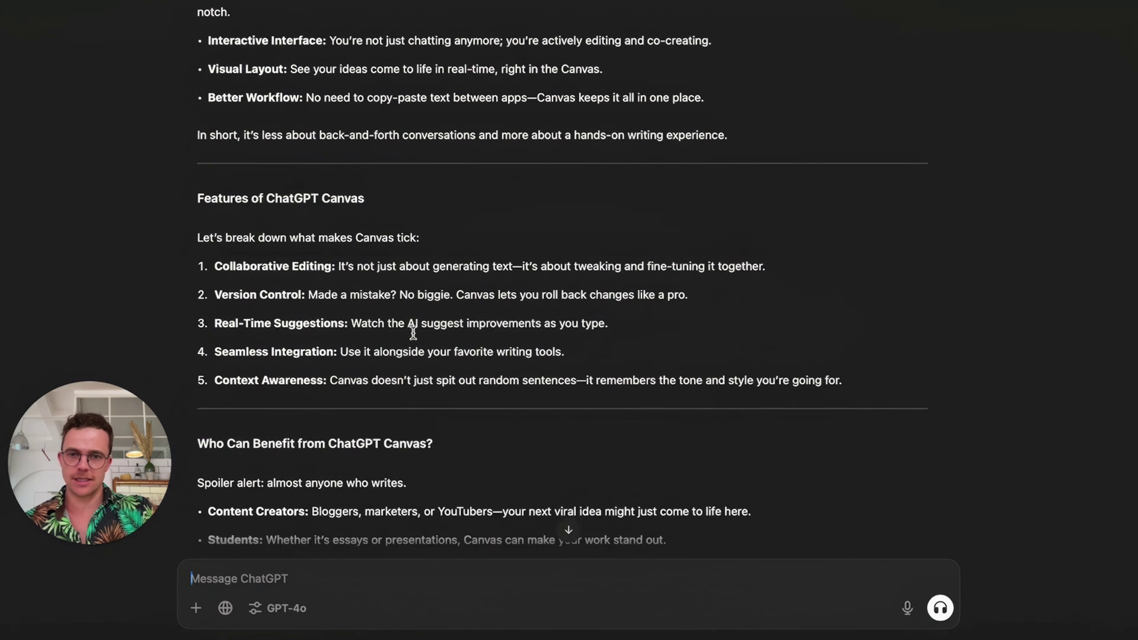
scroll(413, 334, down, 7)
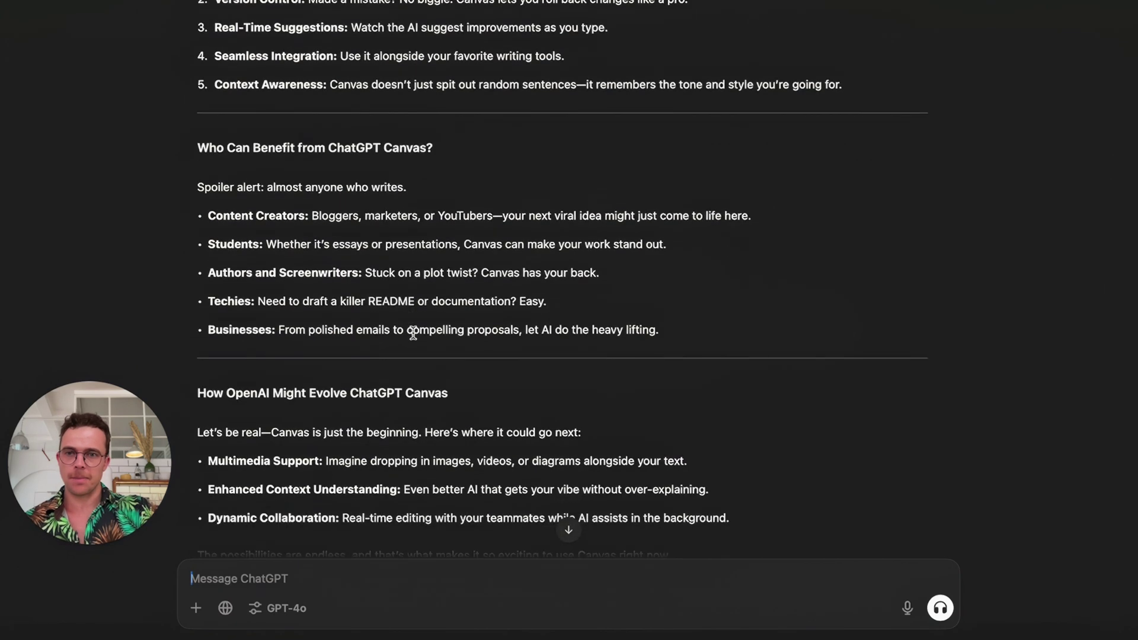
scroll(413, 334, down, 3)
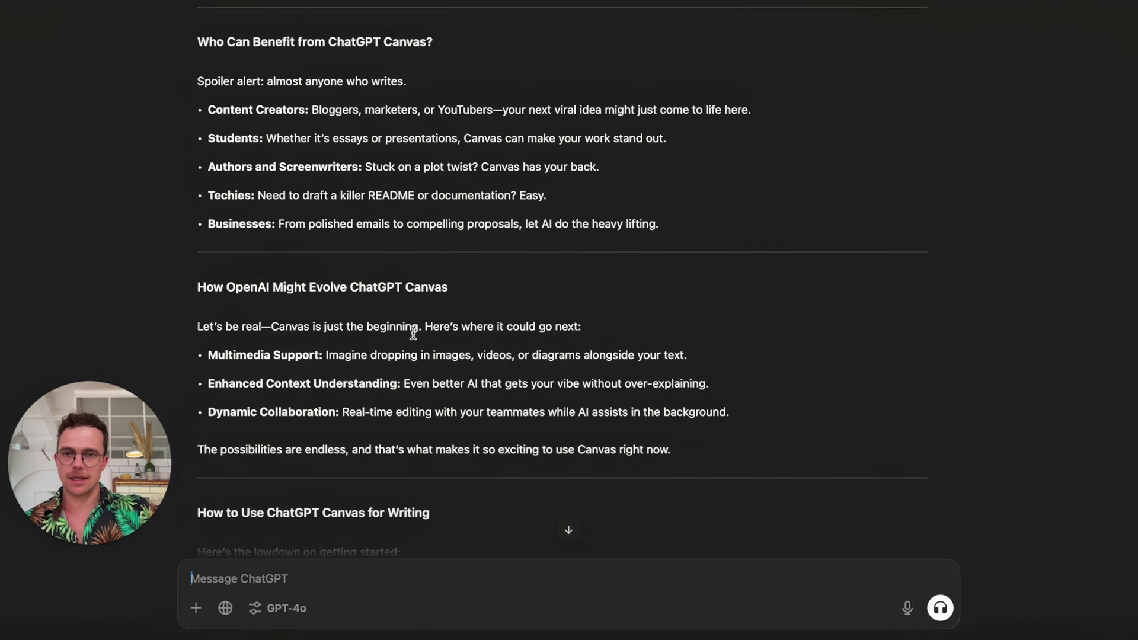
scroll(413, 333, down, 2)
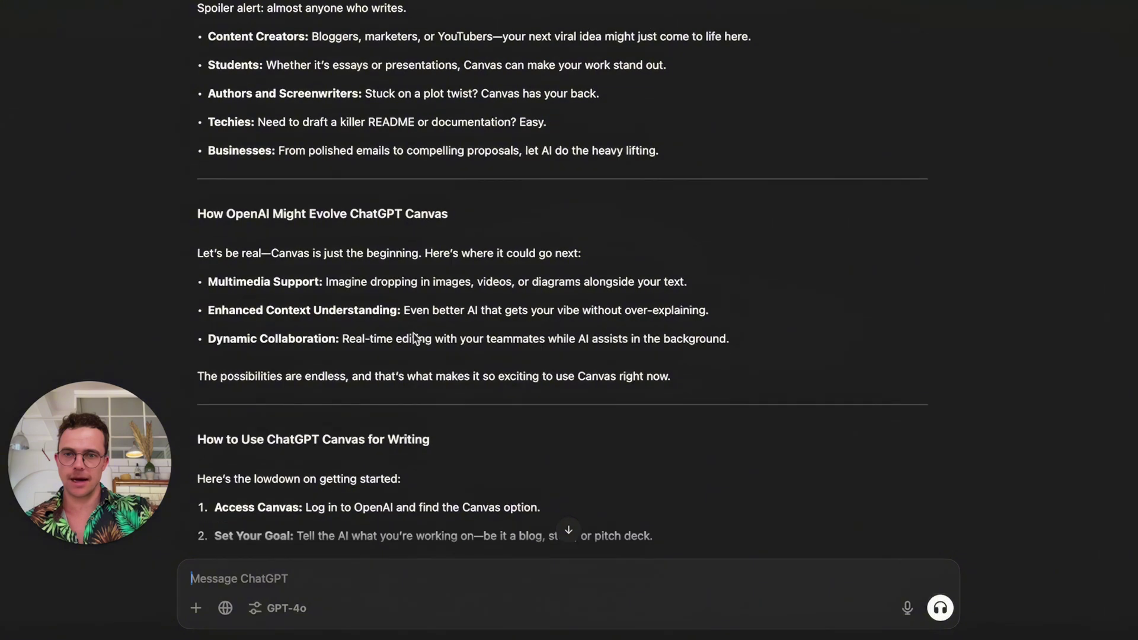
scroll(415, 338, down, 2)
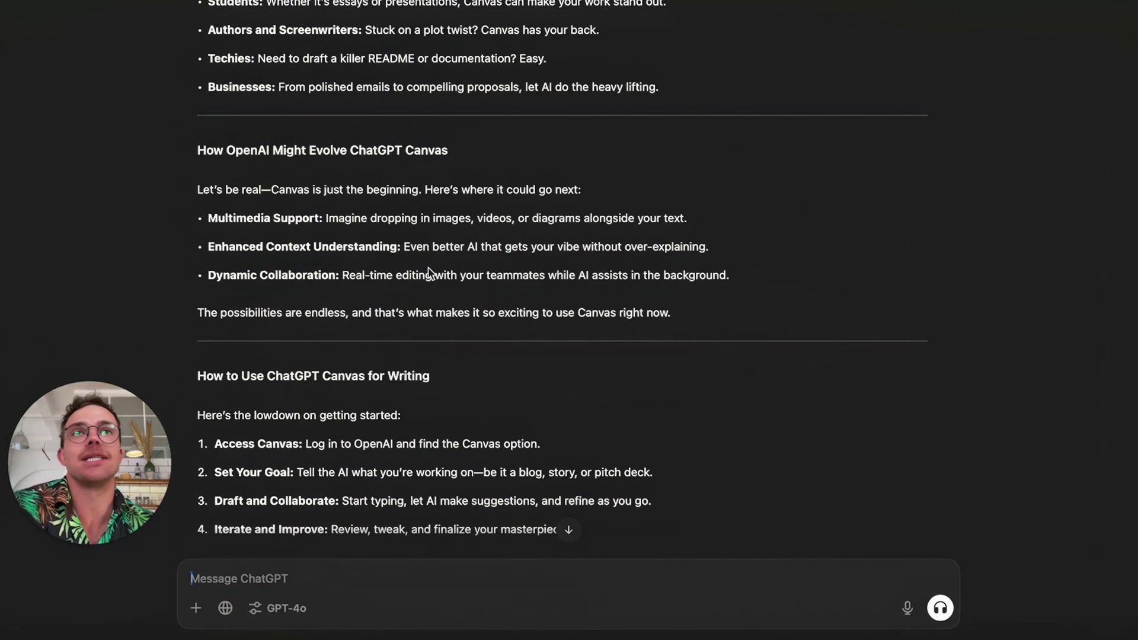
scroll(437, 295, down, 5)
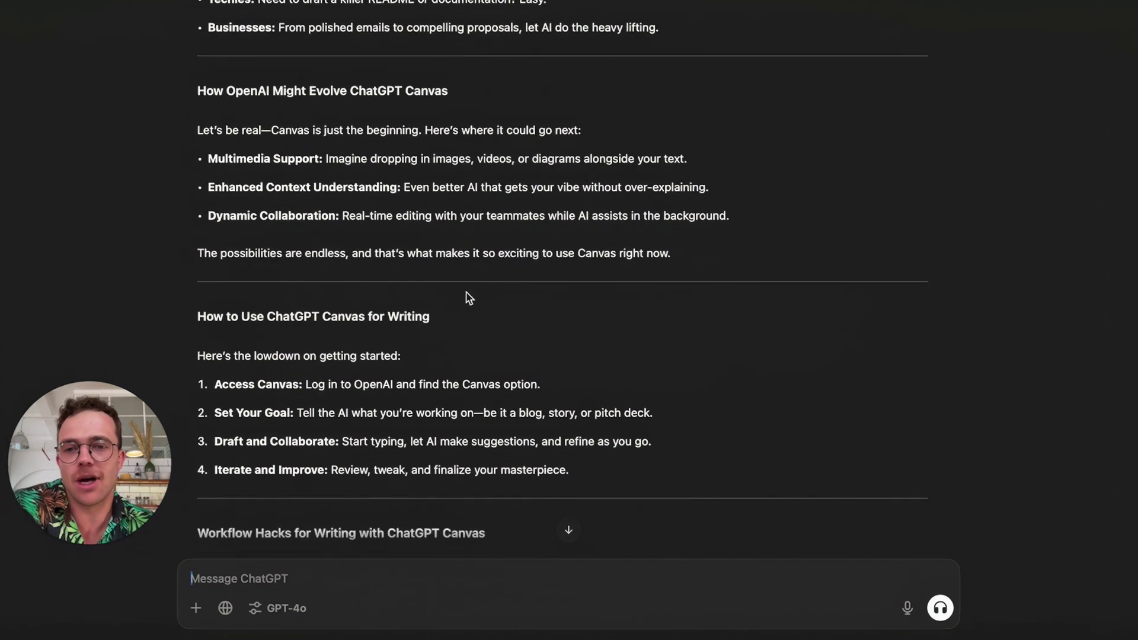
scroll(469, 296, down, 1)
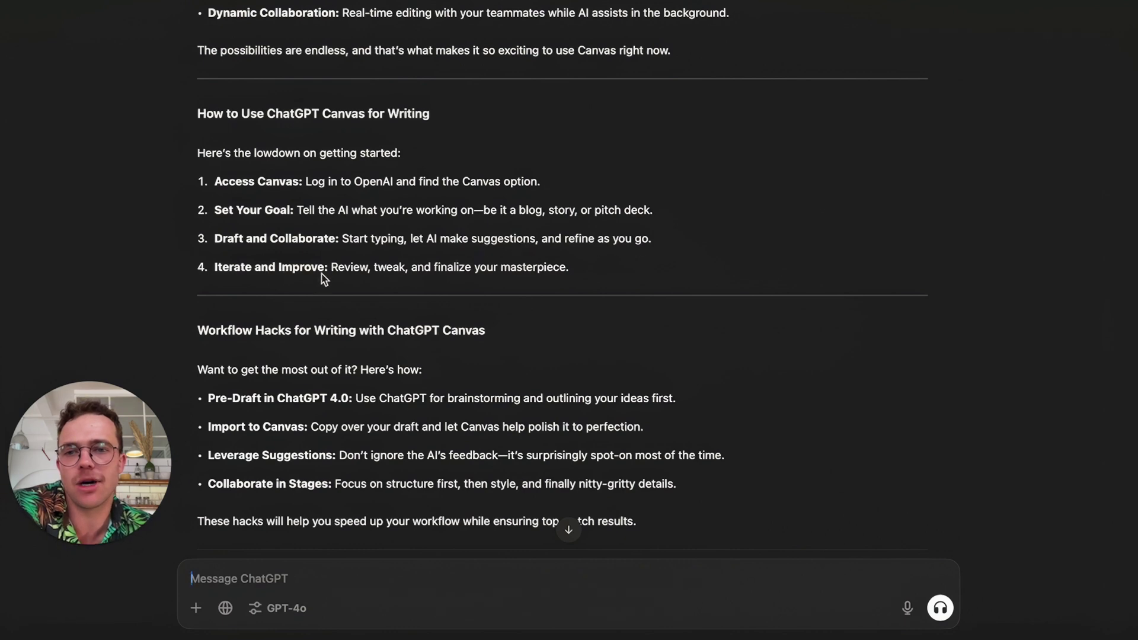
scroll(367, 374, down, 5)
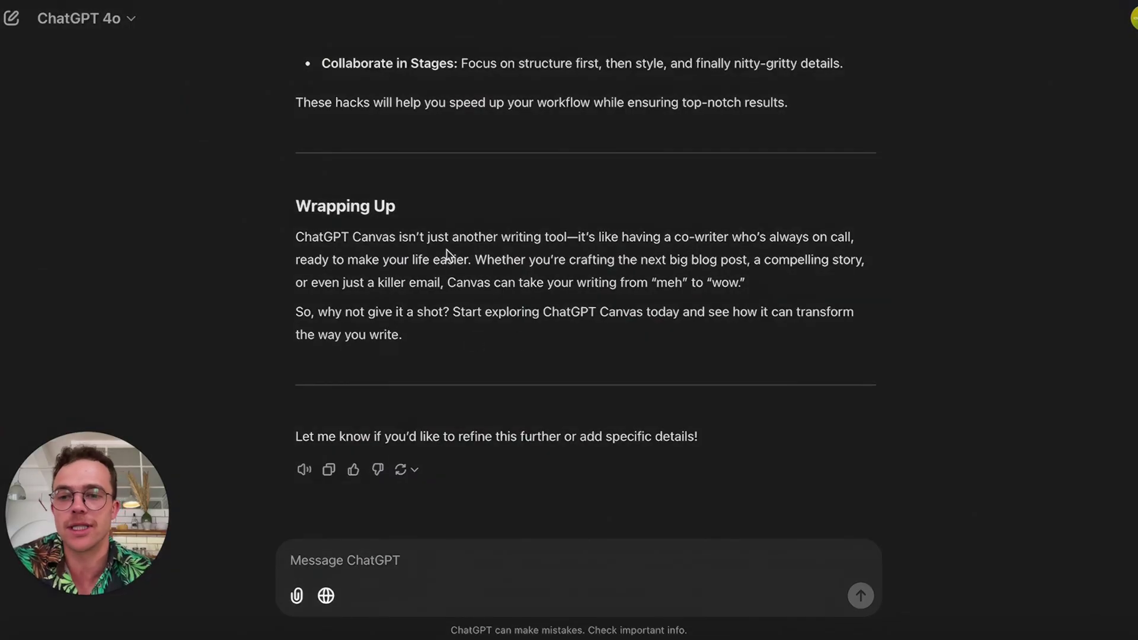
Copy the whole blog post from the title "How to Write with ChatGPT Canvas" through the end of Wrapping Up.
click(141, 23)
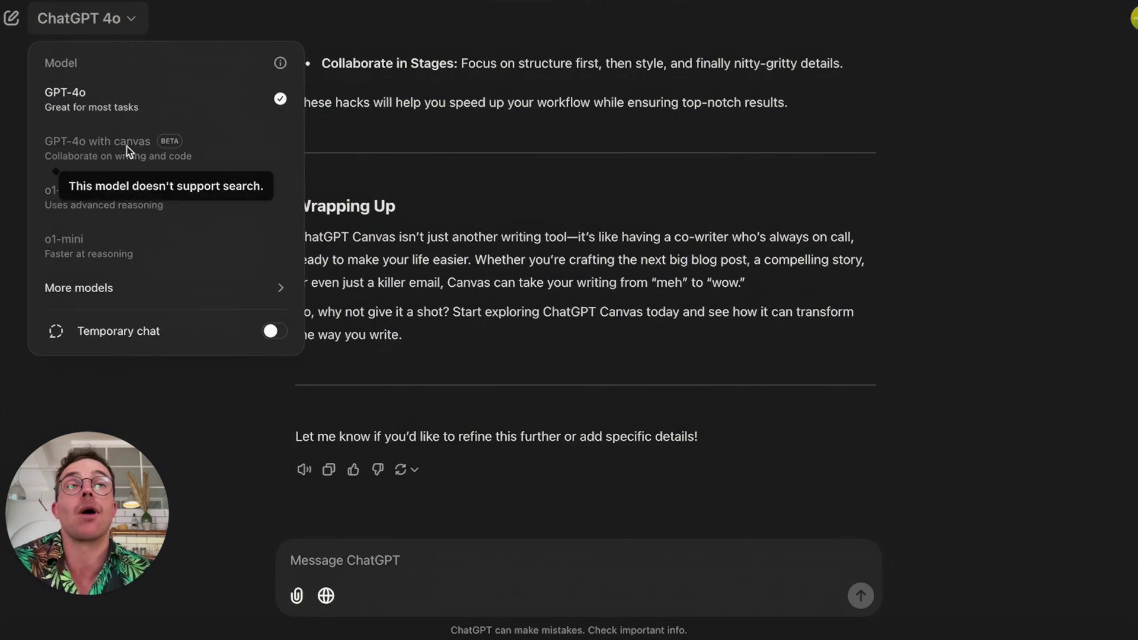
click(6, 382)
drag(460, 360, 277, 52)
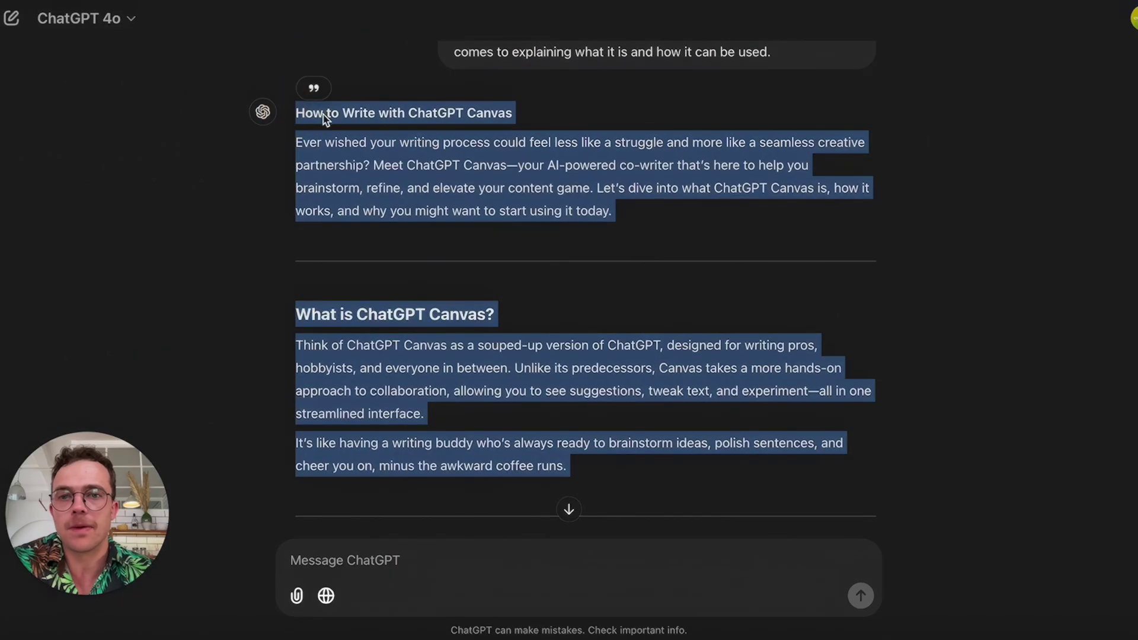
right_click(324, 119)
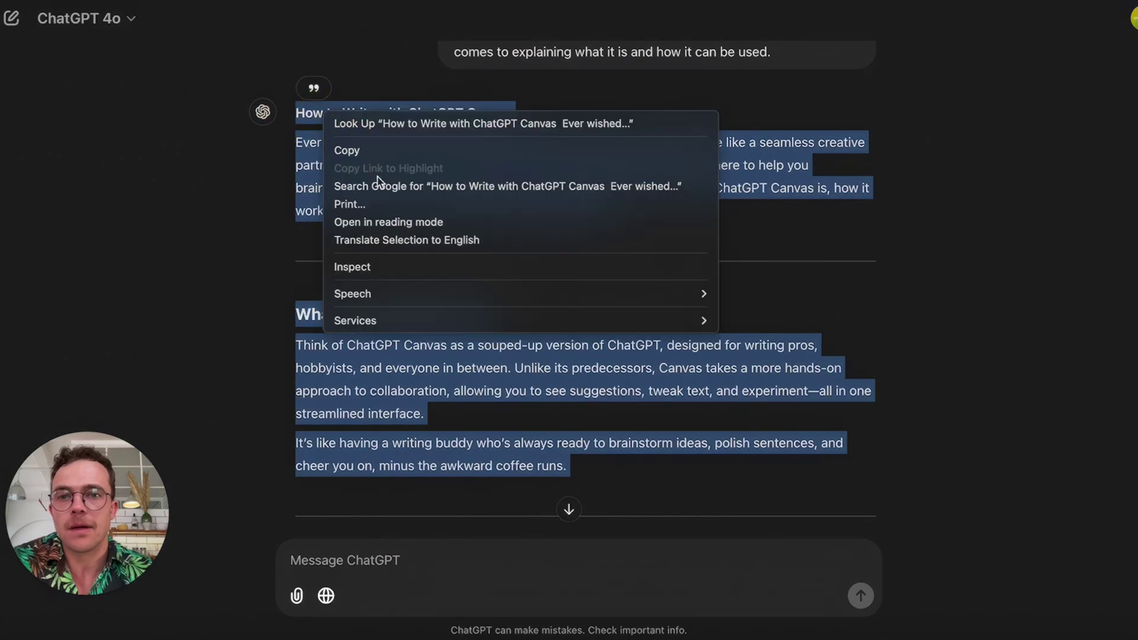
click(368, 150)
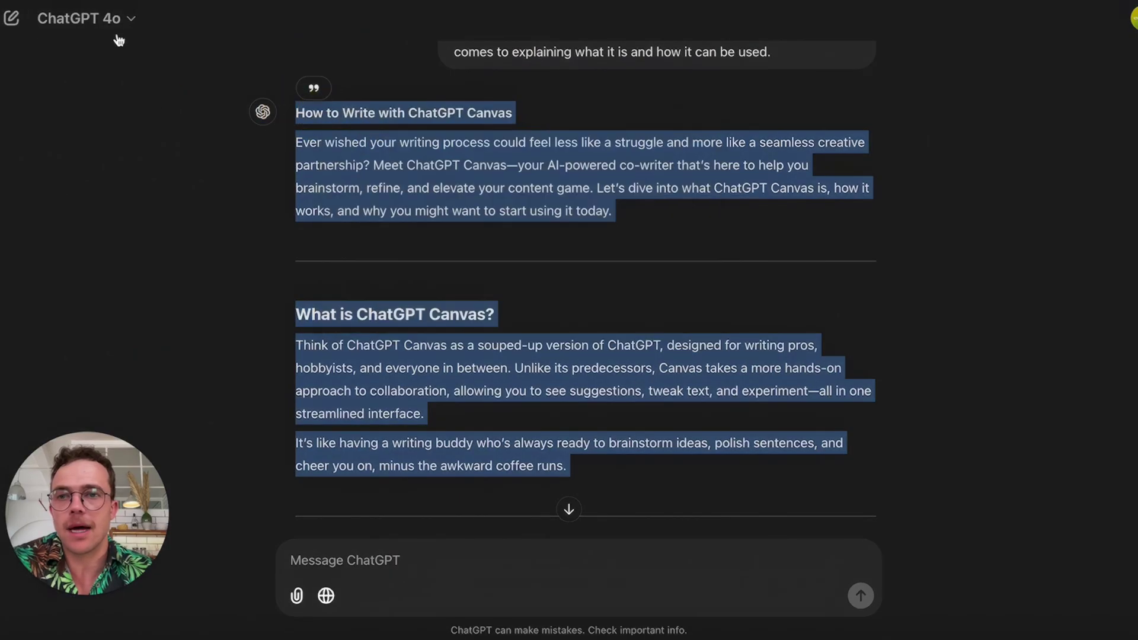
Start a new chat and set its model to GPT-4o with canvas.
click(10, 19)
click(132, 22)
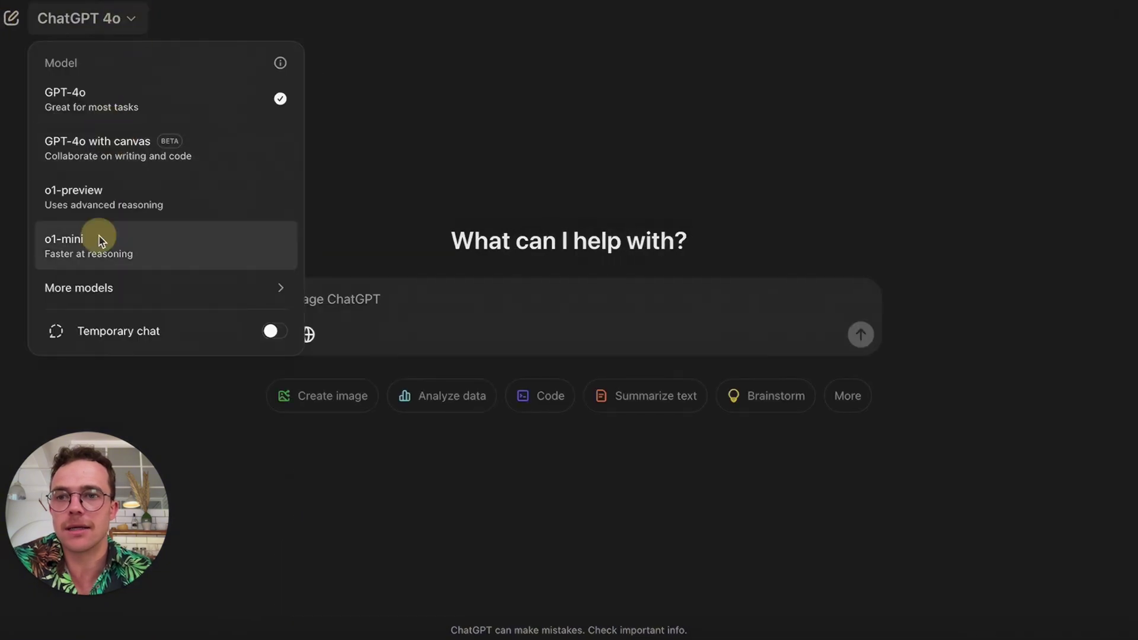
click(65, 240)
click(121, 19)
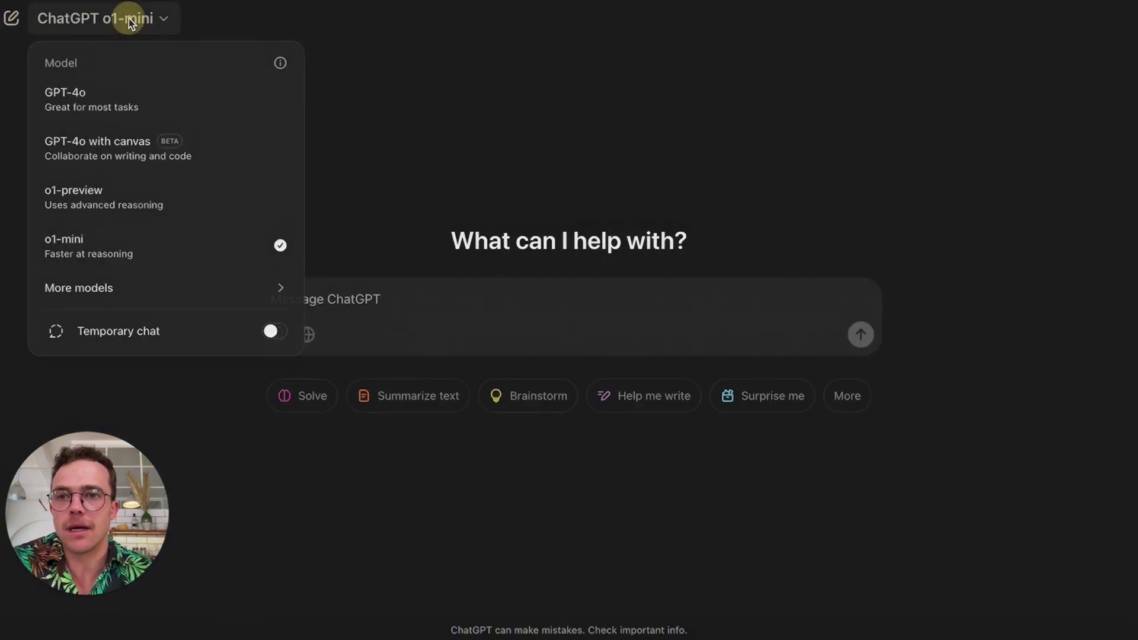
click(121, 158)
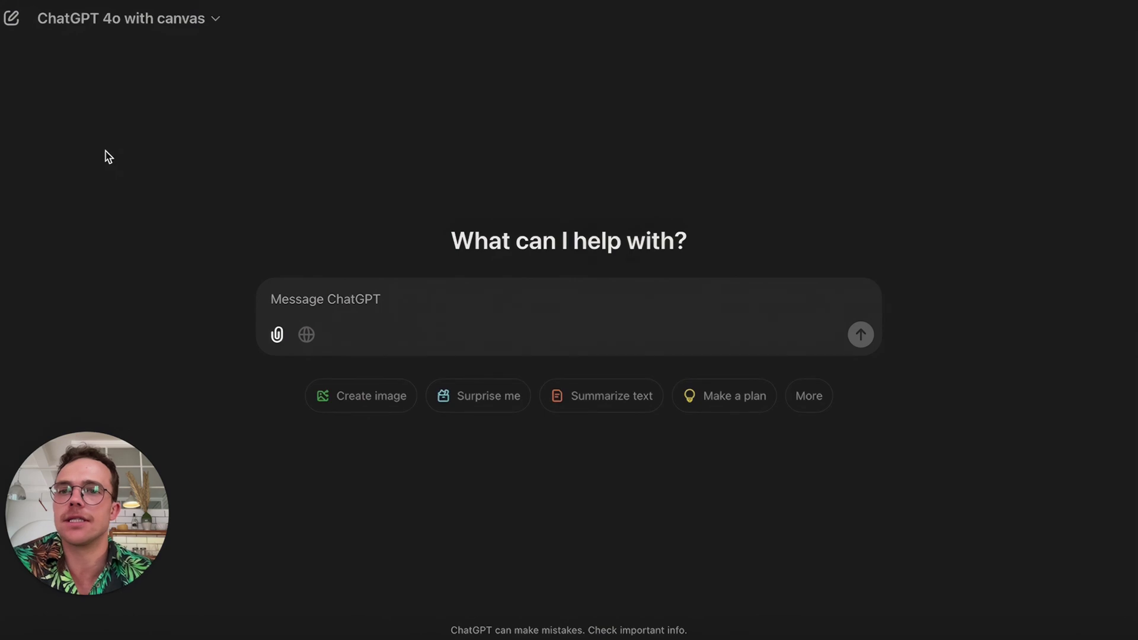
Write a prompt to refine a ChatGPT Canvas blog post so early adopters understand what it is and whether it's useful, ending "Here is the first draft:".
text(I'd like you to help me draf)
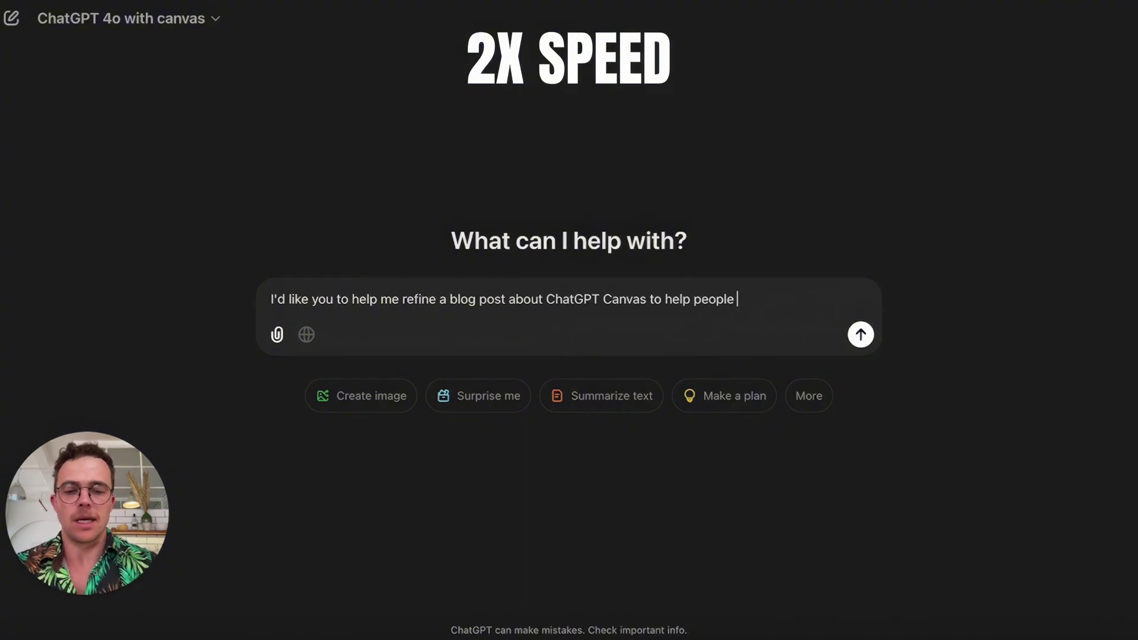
text(early )
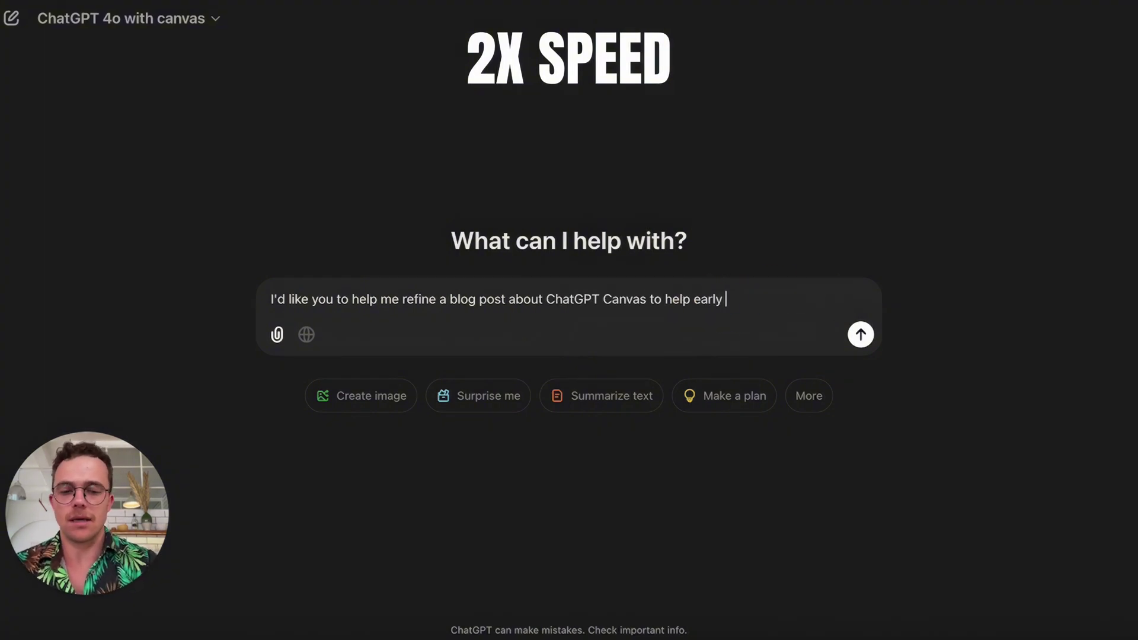
text(adopters understand what)
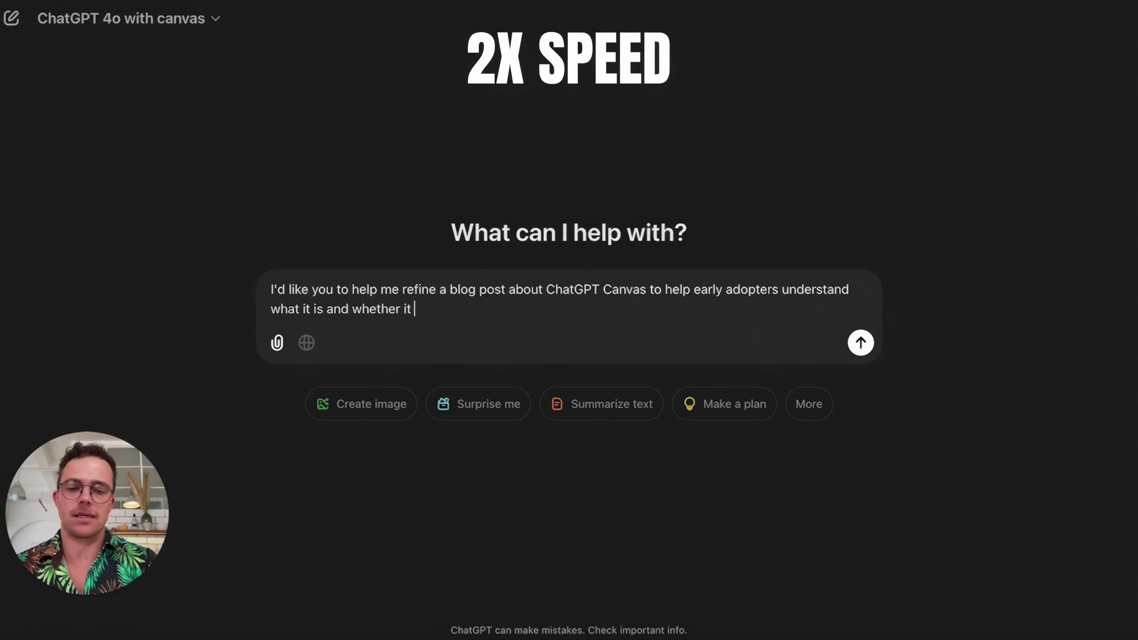
text( it is and whether it may be useful for them. Her)
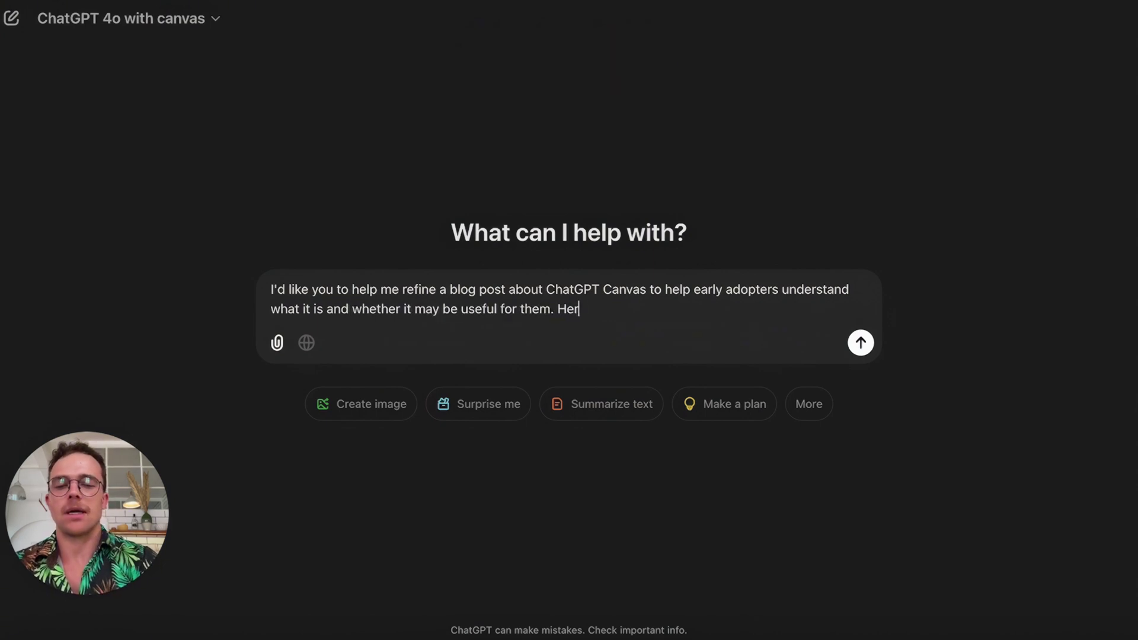
text(e is there)
key(BackSpace)
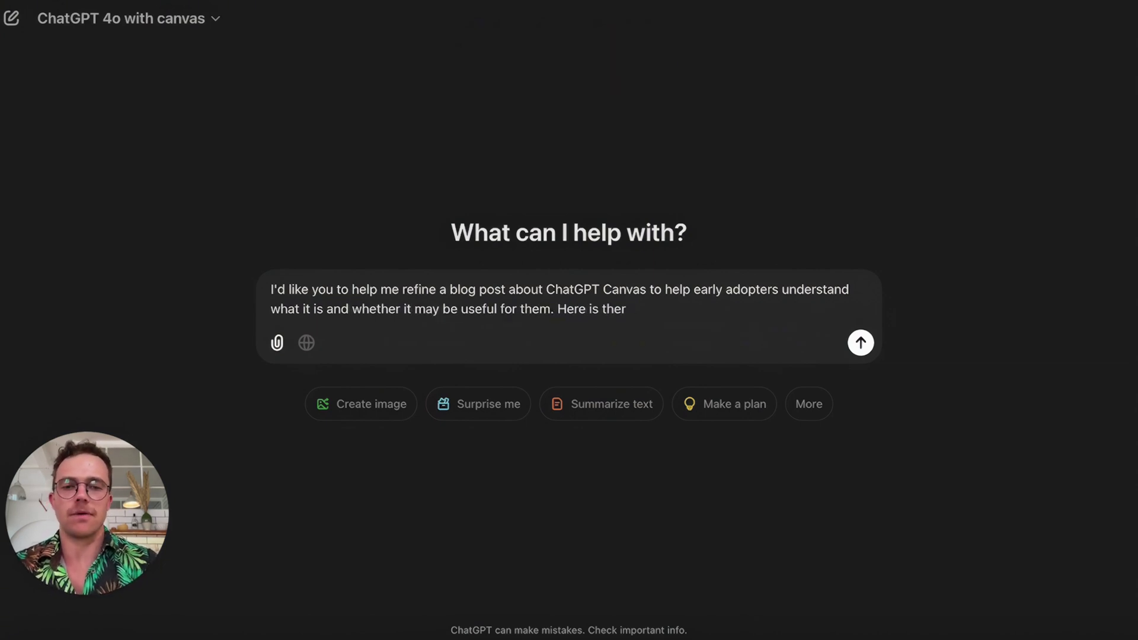
text(first )
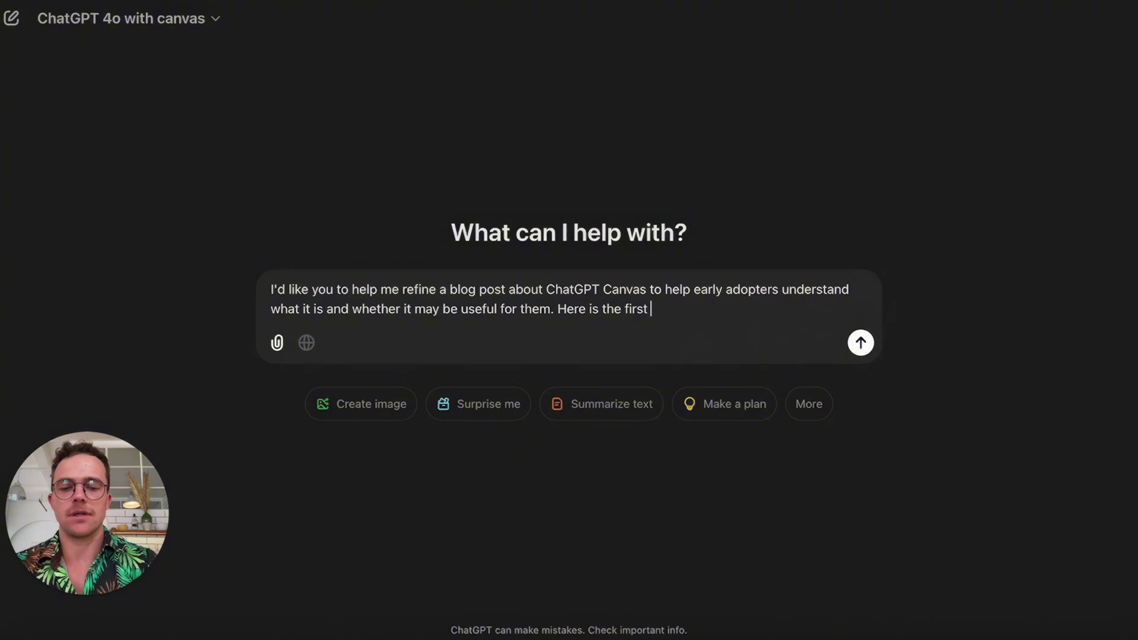
text(draft:)
Paste the copied blog draft below the prompt after a blank line and send the message.
key(shift+Return)
key(shift+Return)
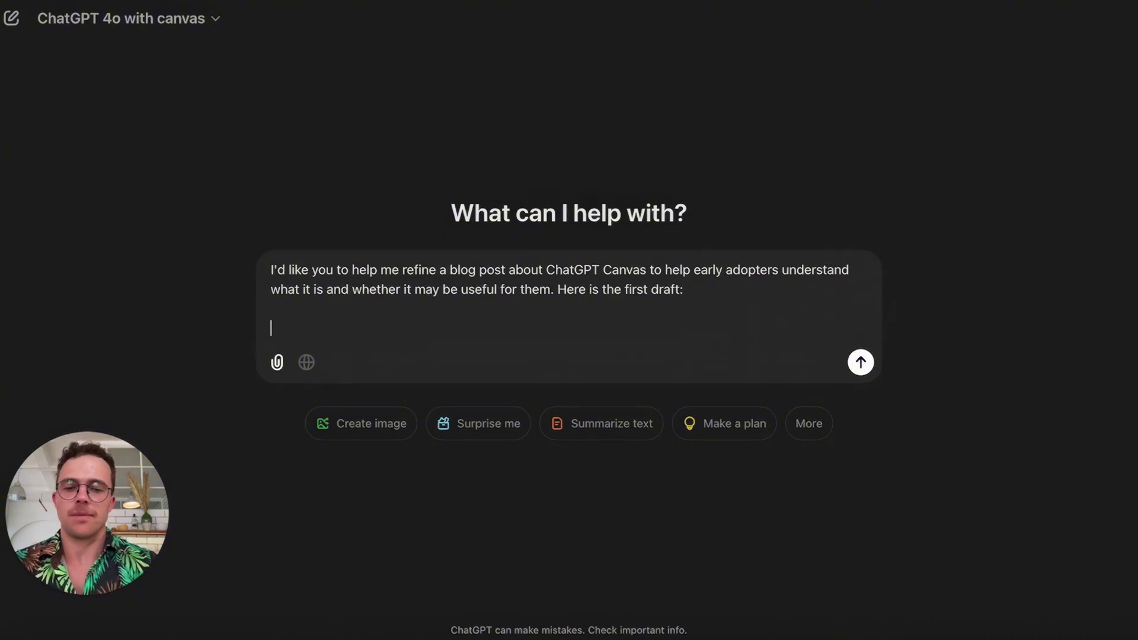
key(super+v)
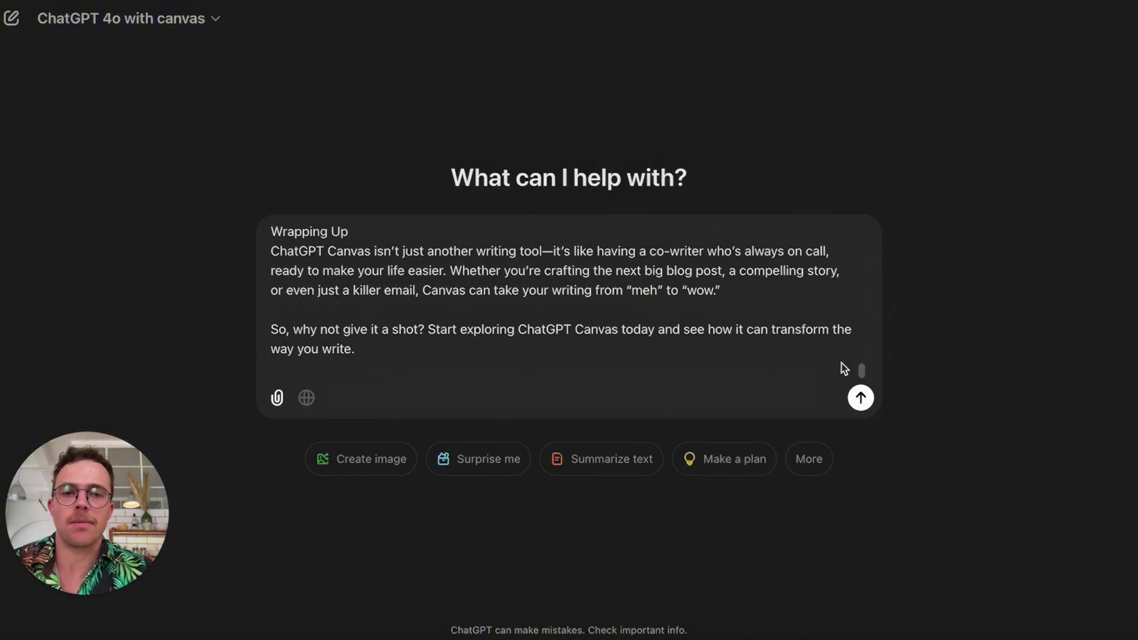
click(861, 397)
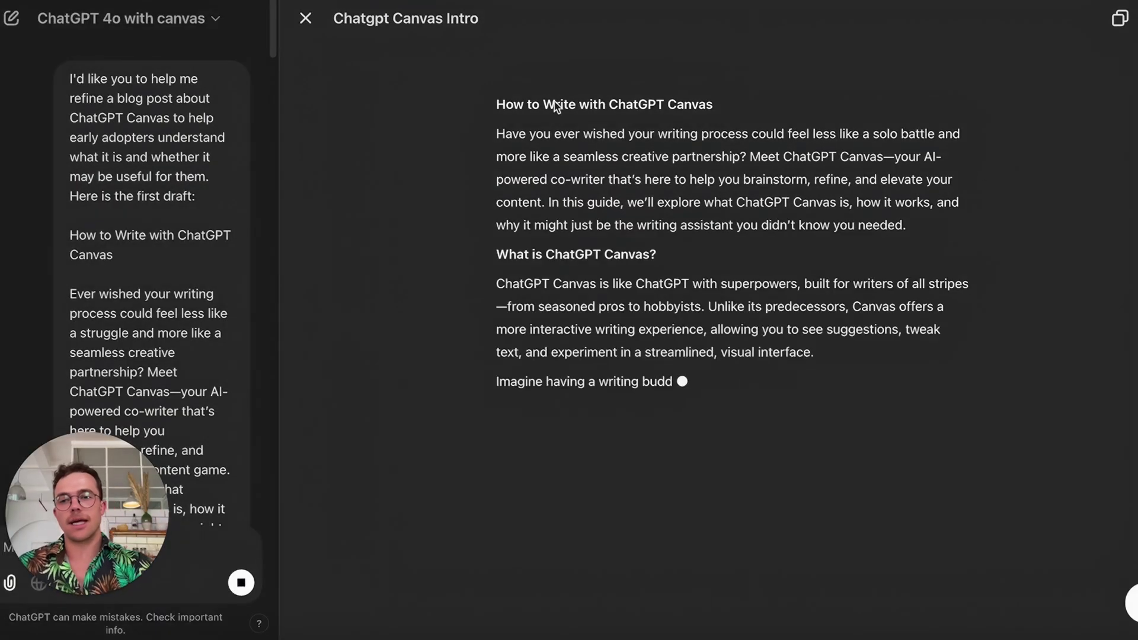
Review the refined blog post in the canvas, from its introduction to the Key Features of ChatGPT Canvas section.
drag(98, 475, 379, 477)
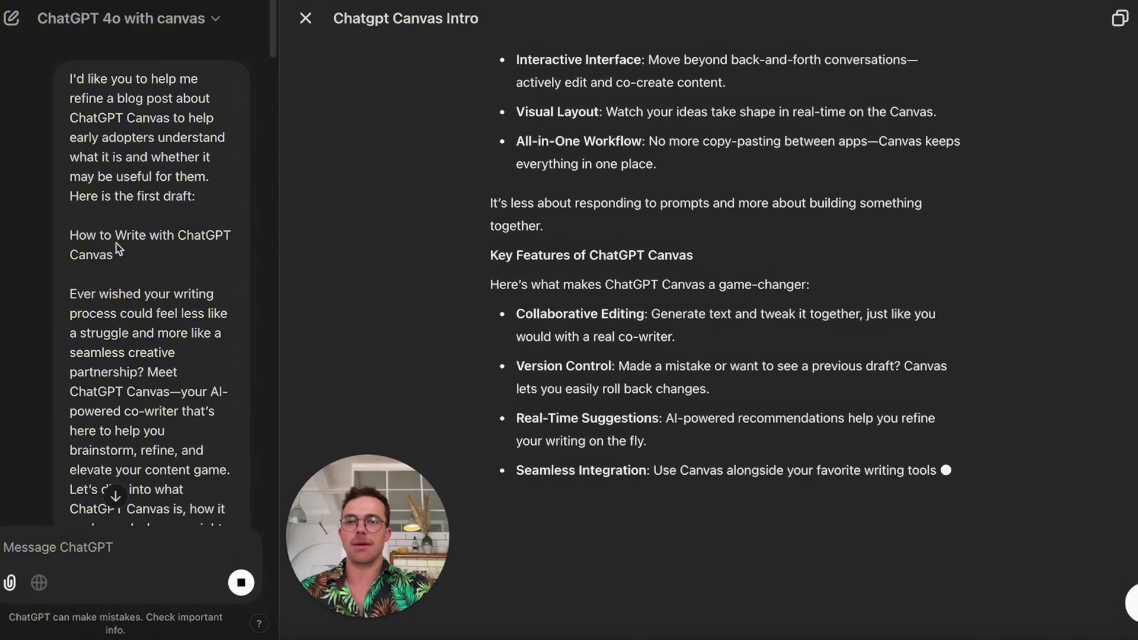
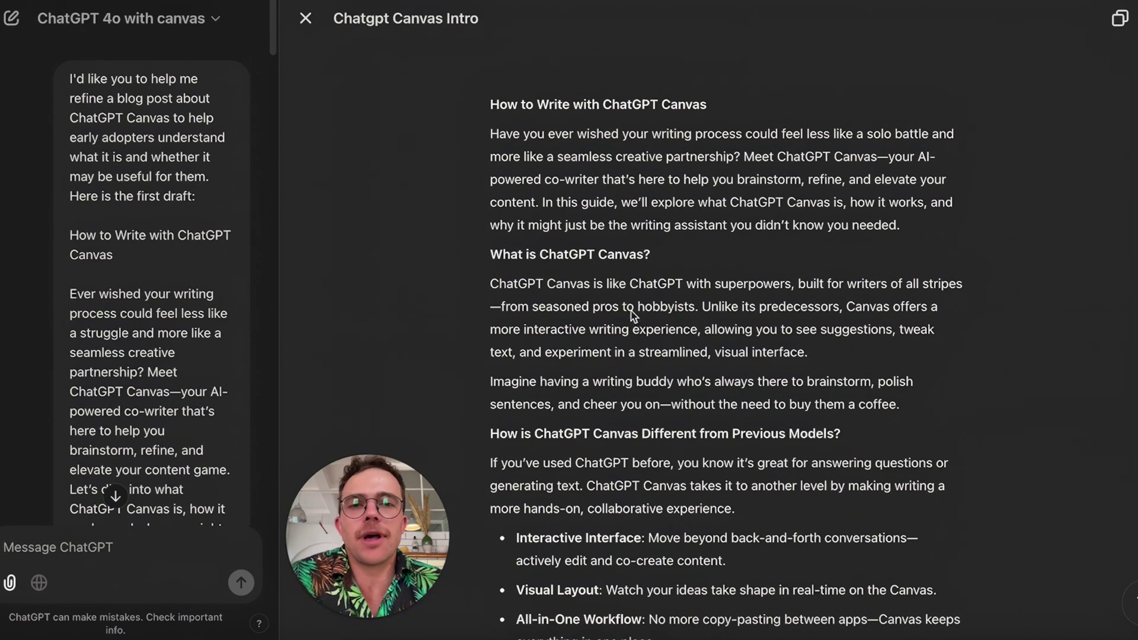
scroll(632, 311, down, 1)
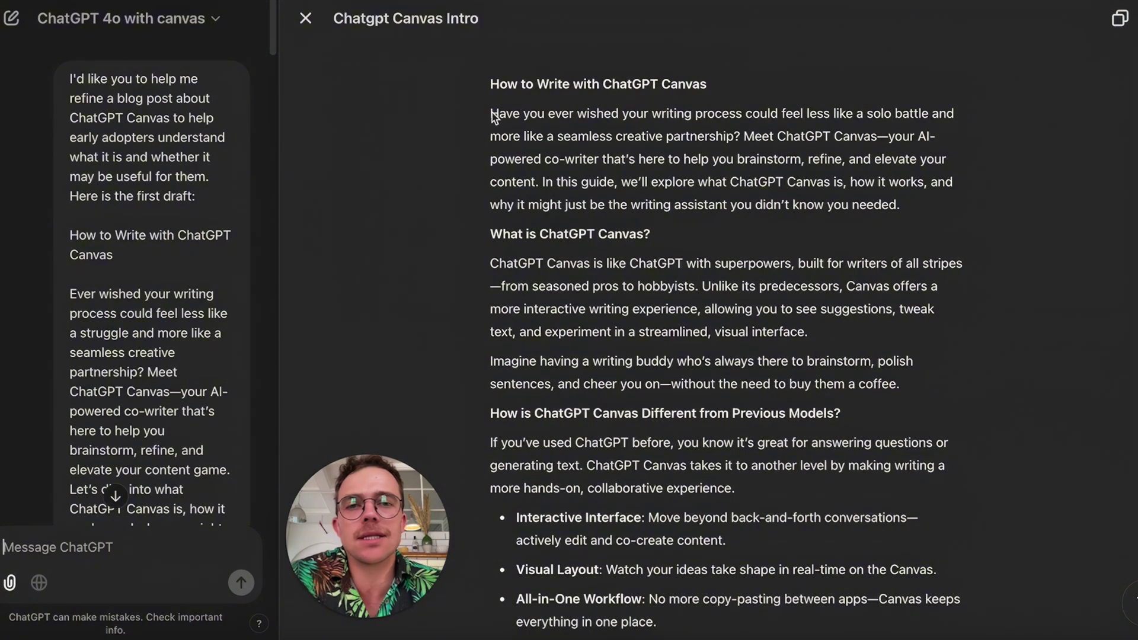
click(514, 116)
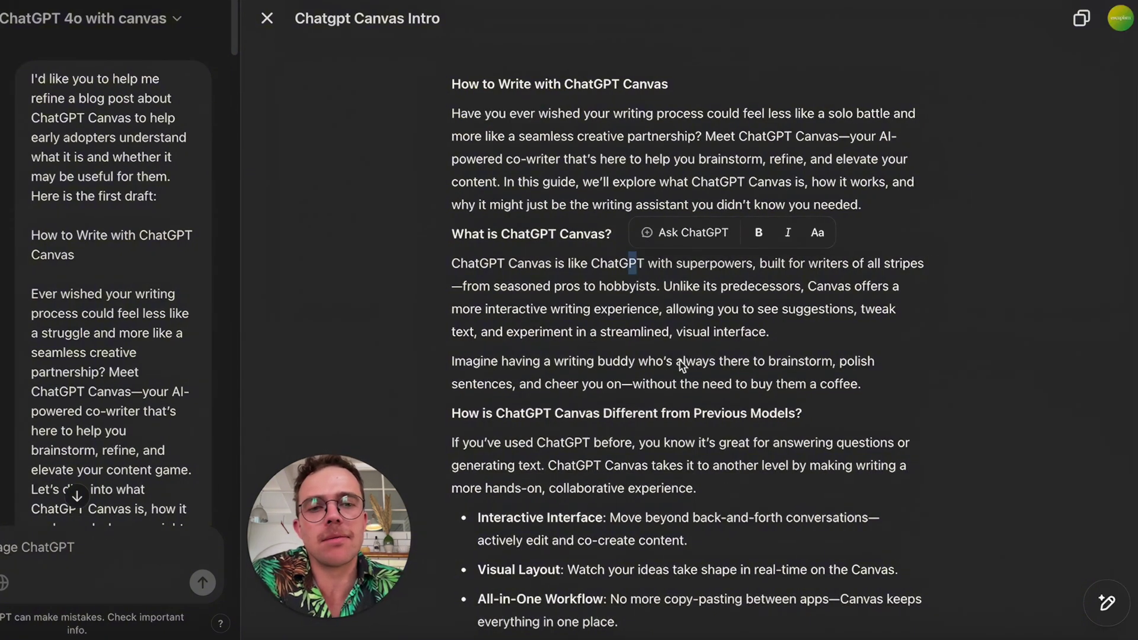
scroll(550, 266, down, 2)
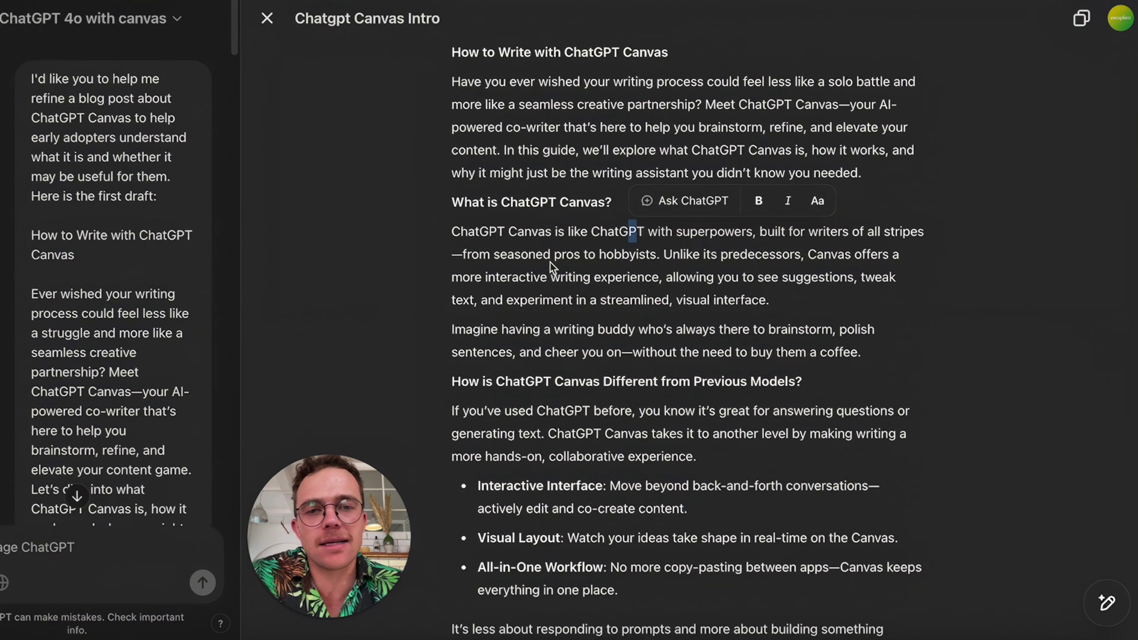
scroll(551, 267, down, 2)
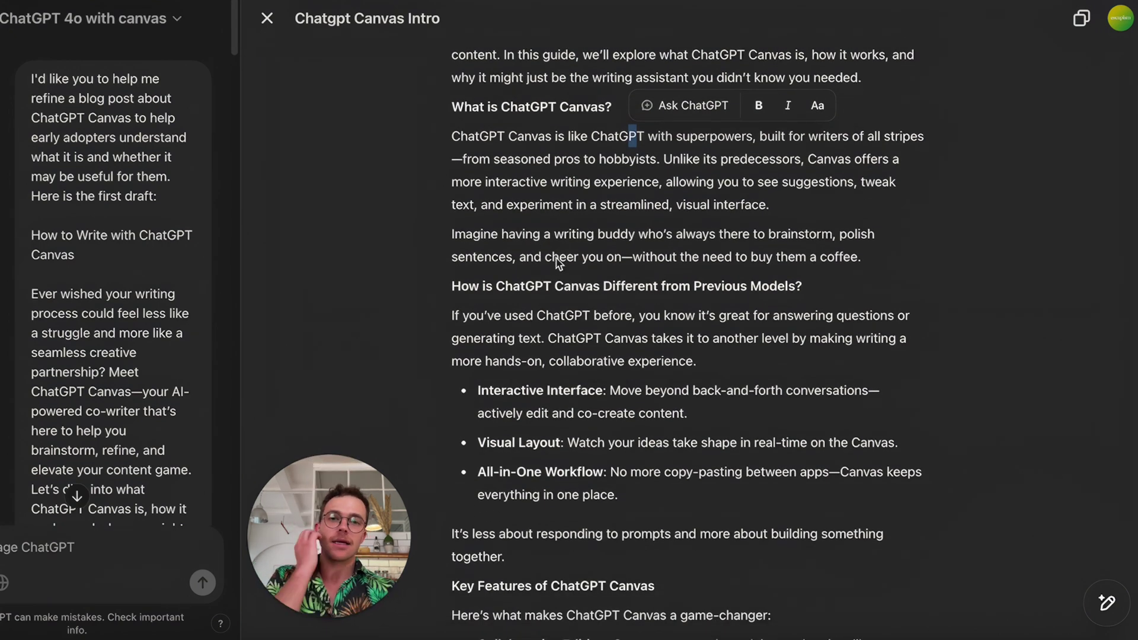
click(795, 285)
scroll(758, 334, up, 3)
scroll(757, 337, up, 1)
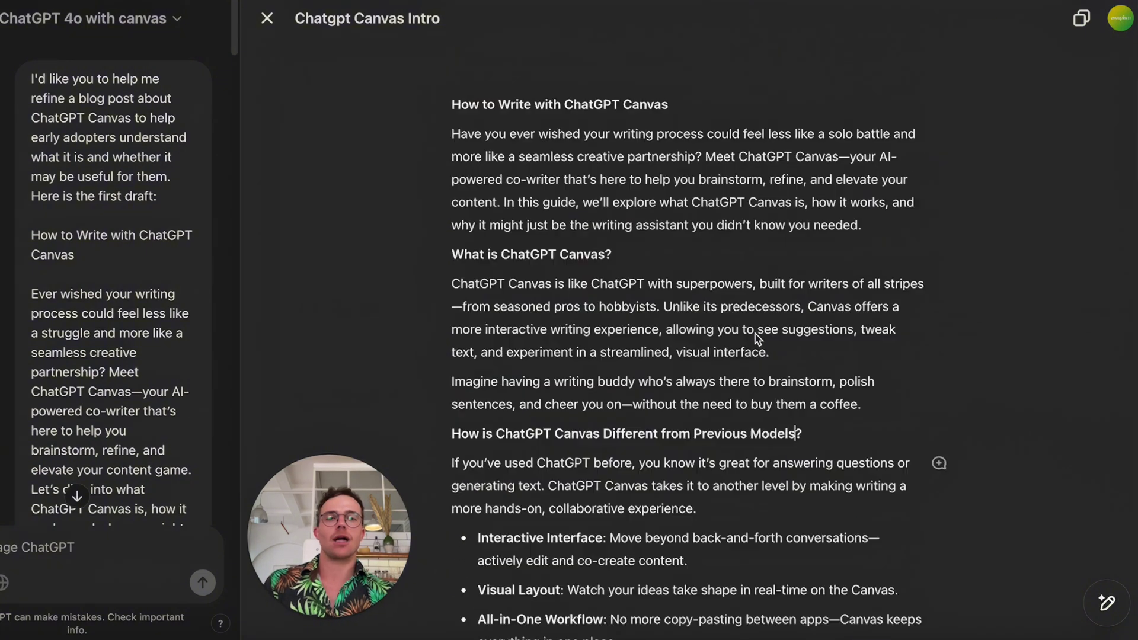
Generate suggested edits for the post and apply the one adding a brief writing scenario example to the introduction.
mouse_move(1106, 605)
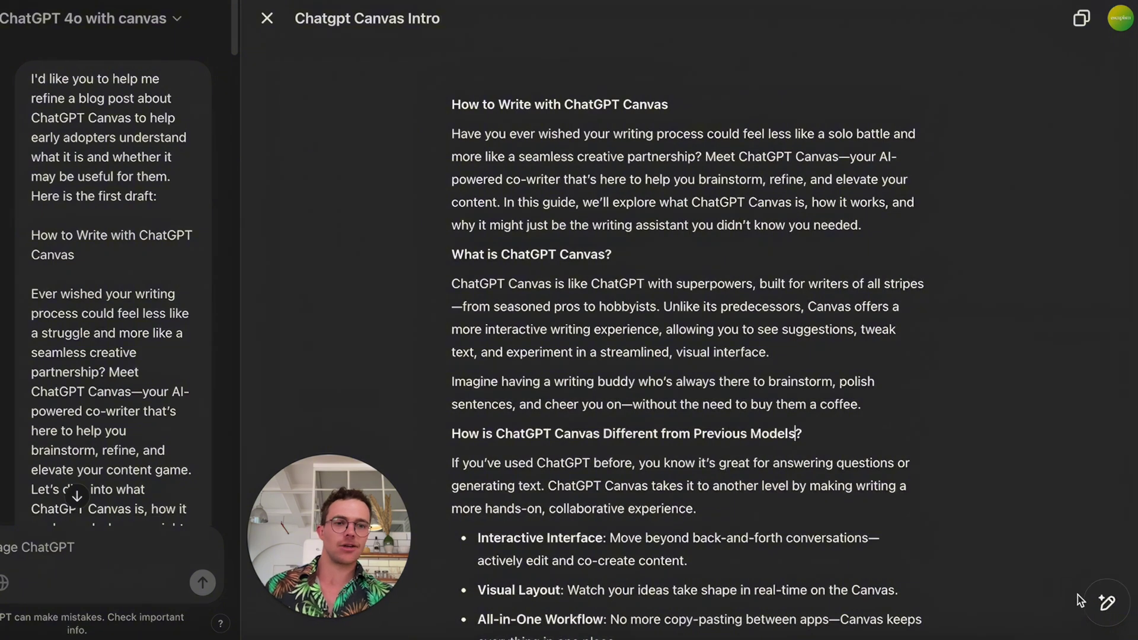
click(1107, 604)
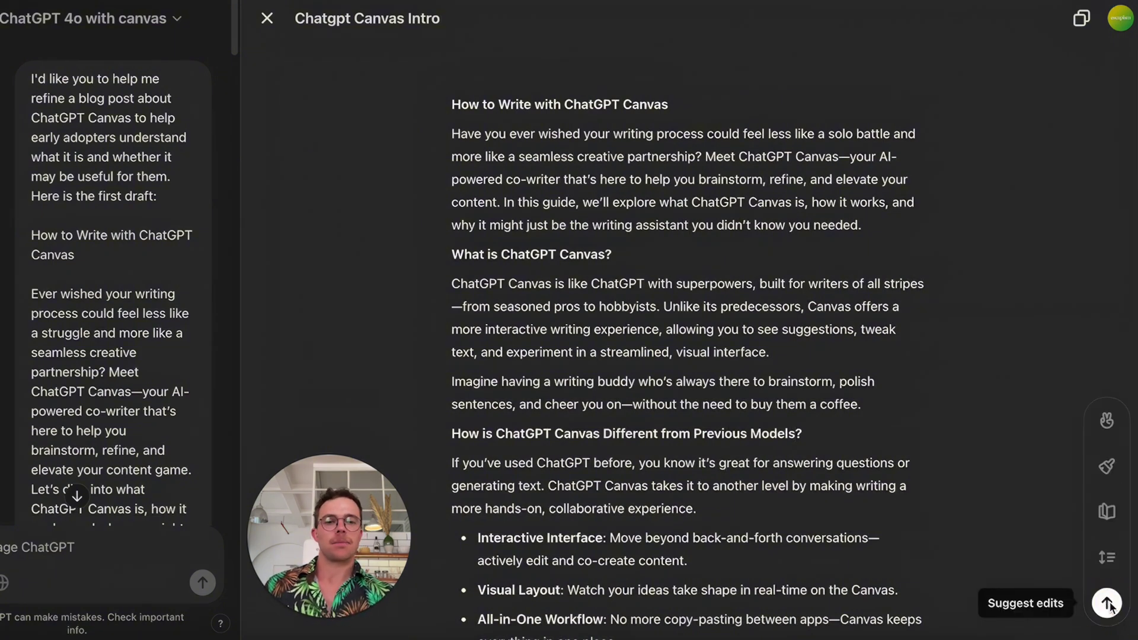
click(1106, 603)
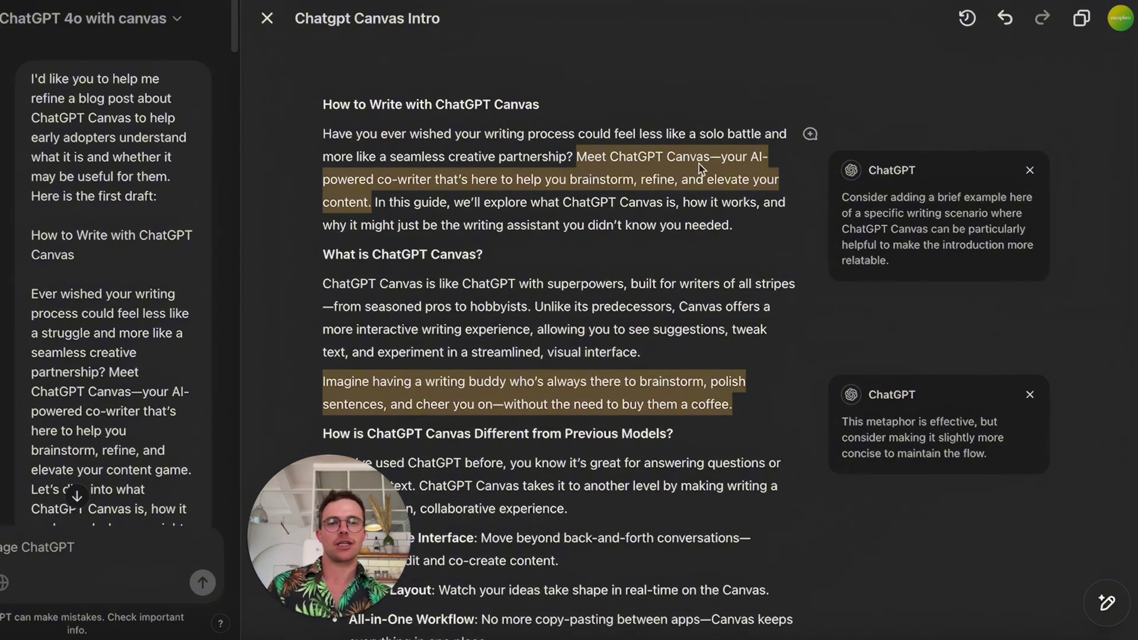
click(361, 205)
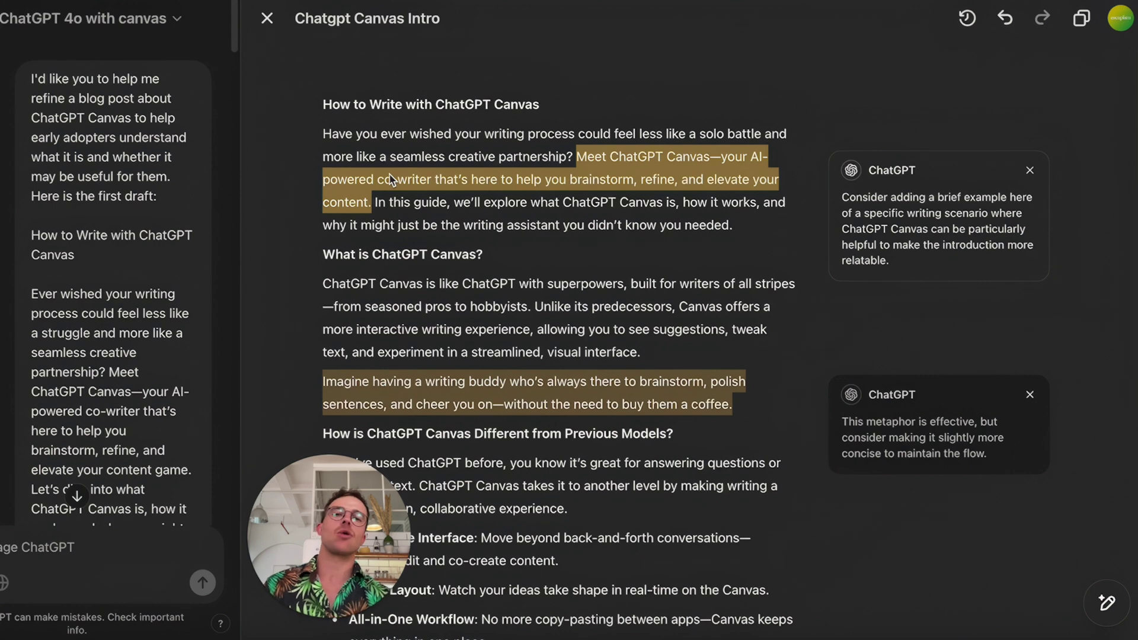
click(914, 237)
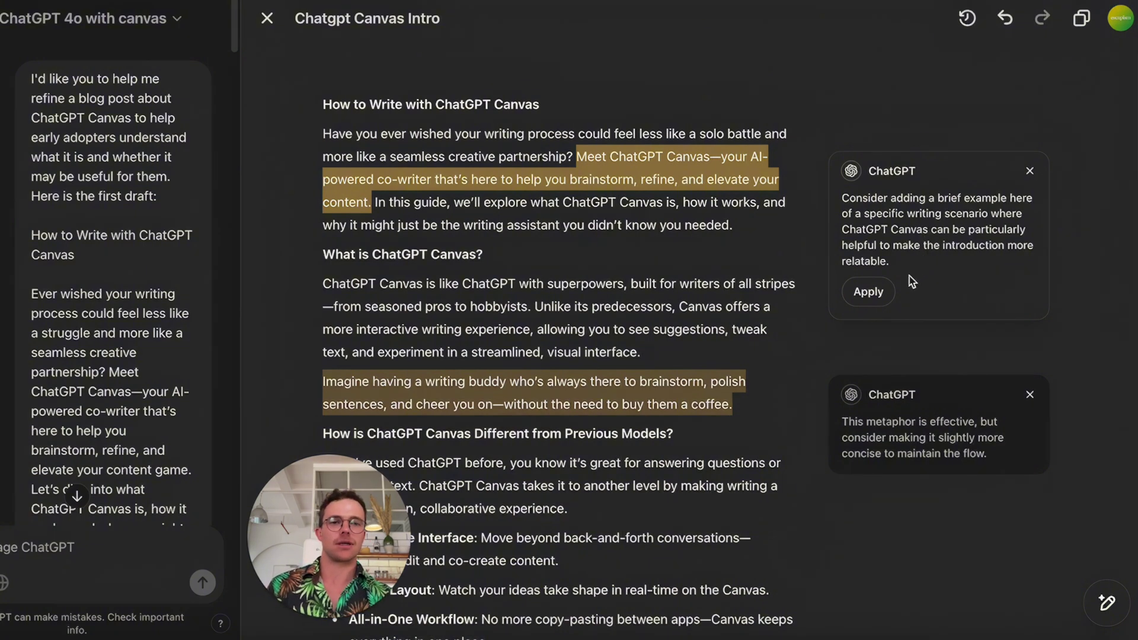
click(869, 292)
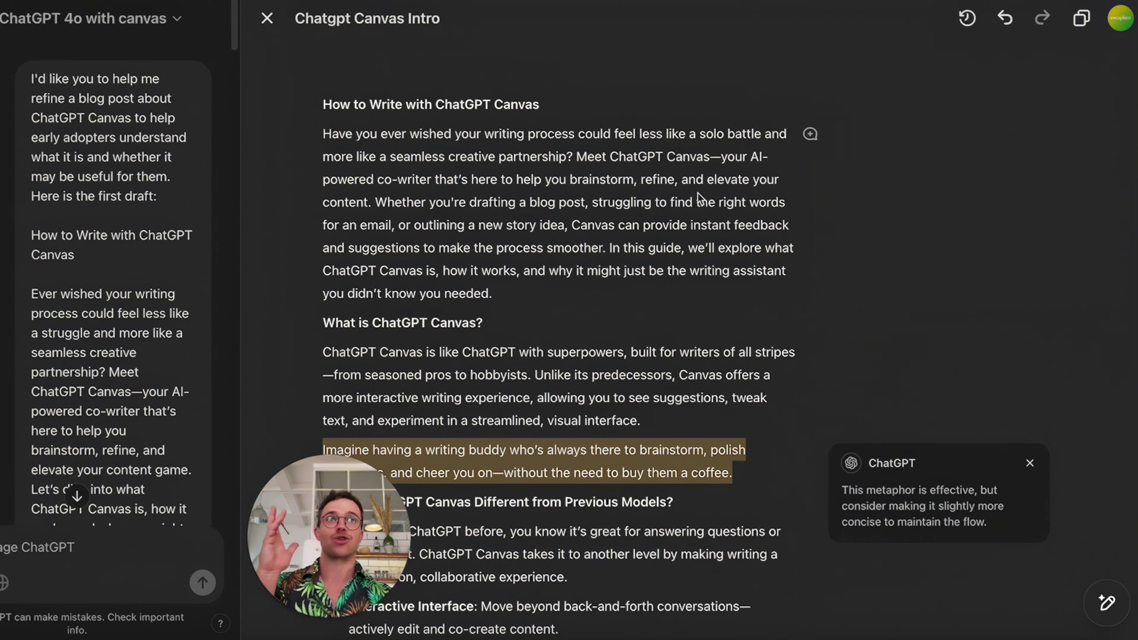
Apply the suggestions to make the writing buddy metaphor more concise and to elaborate on how the collaborative approach improves productivity or creativity.
scroll(749, 359, down, 3)
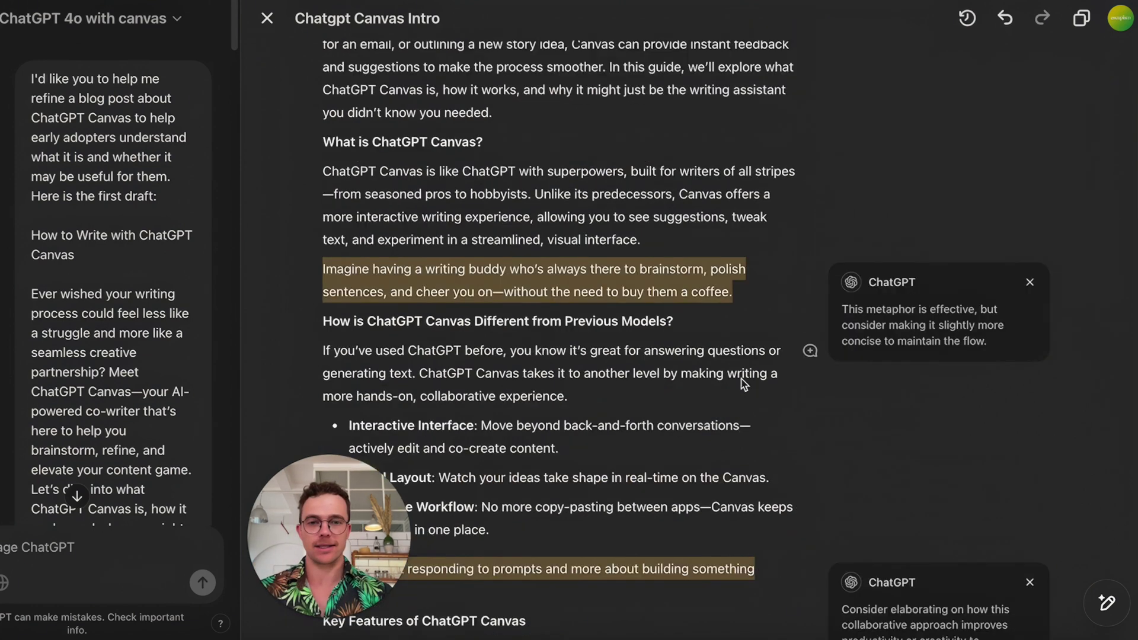
click(881, 307)
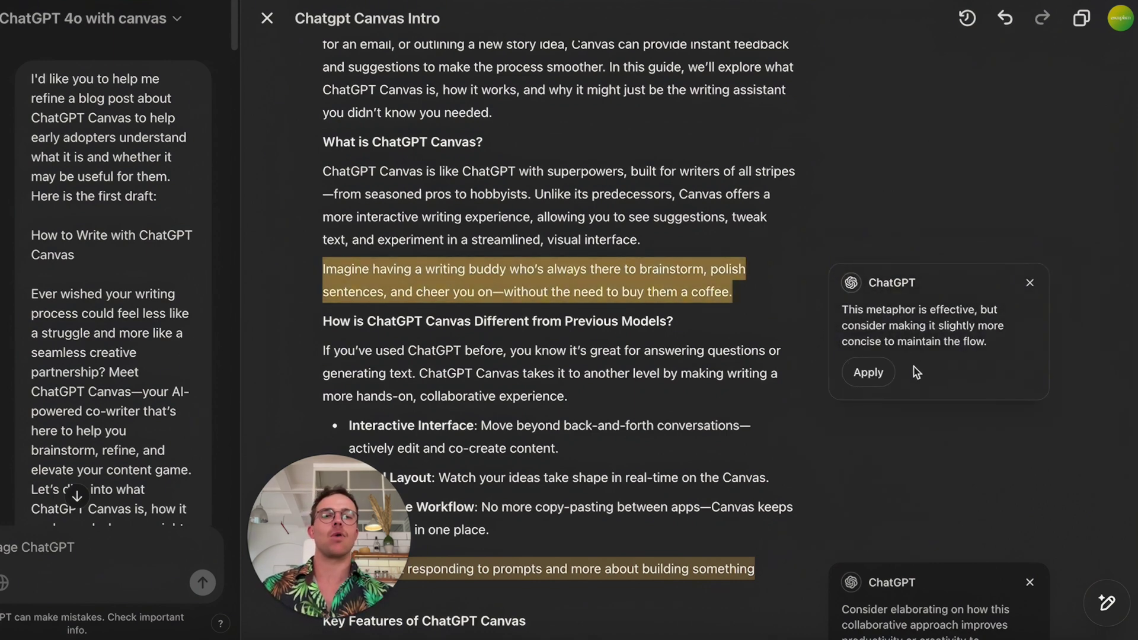
click(874, 373)
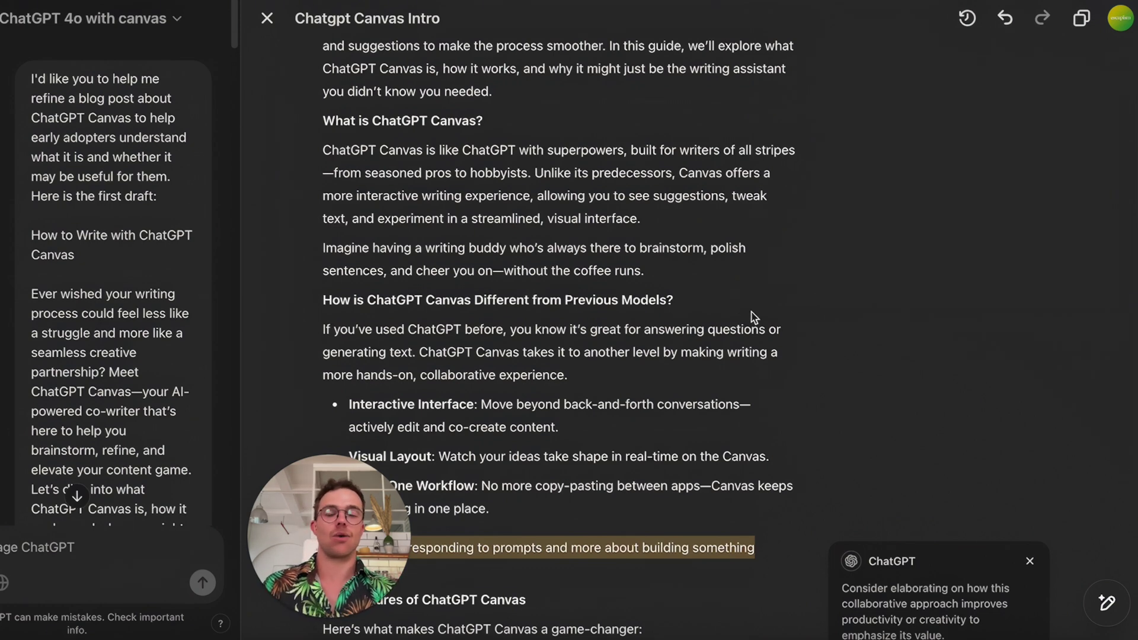
scroll(752, 320, down, 7)
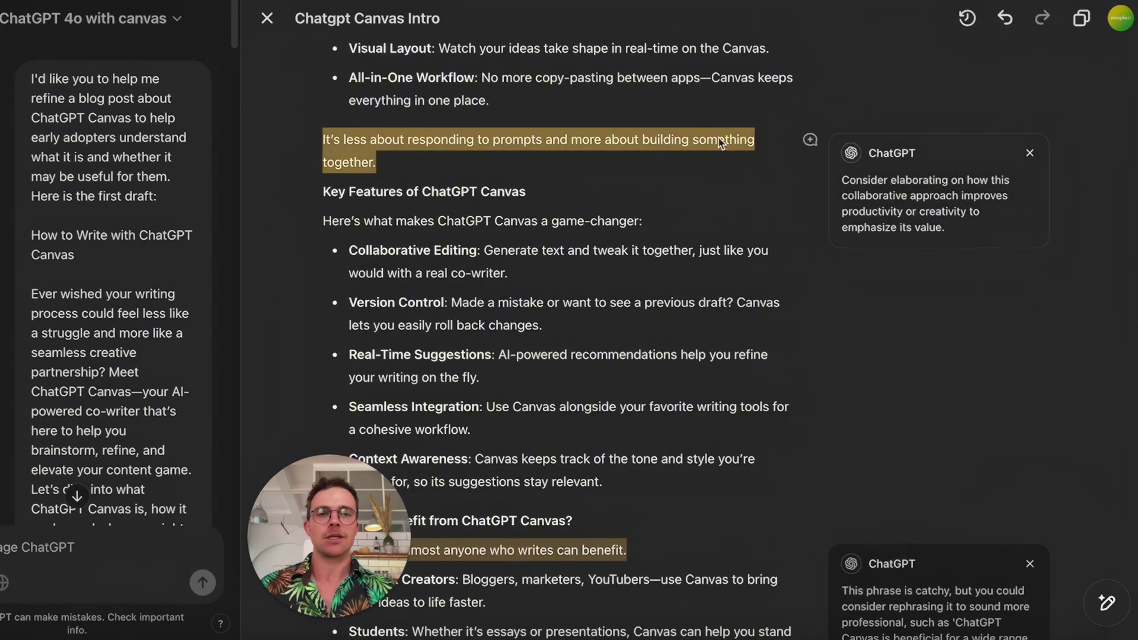
click(939, 196)
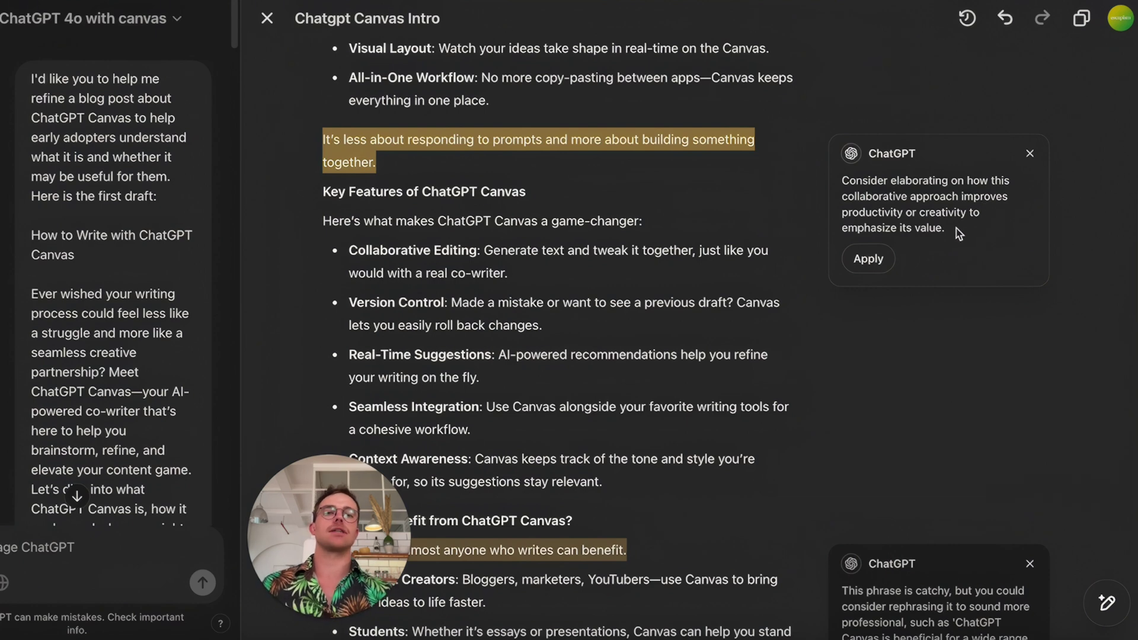
click(889, 266)
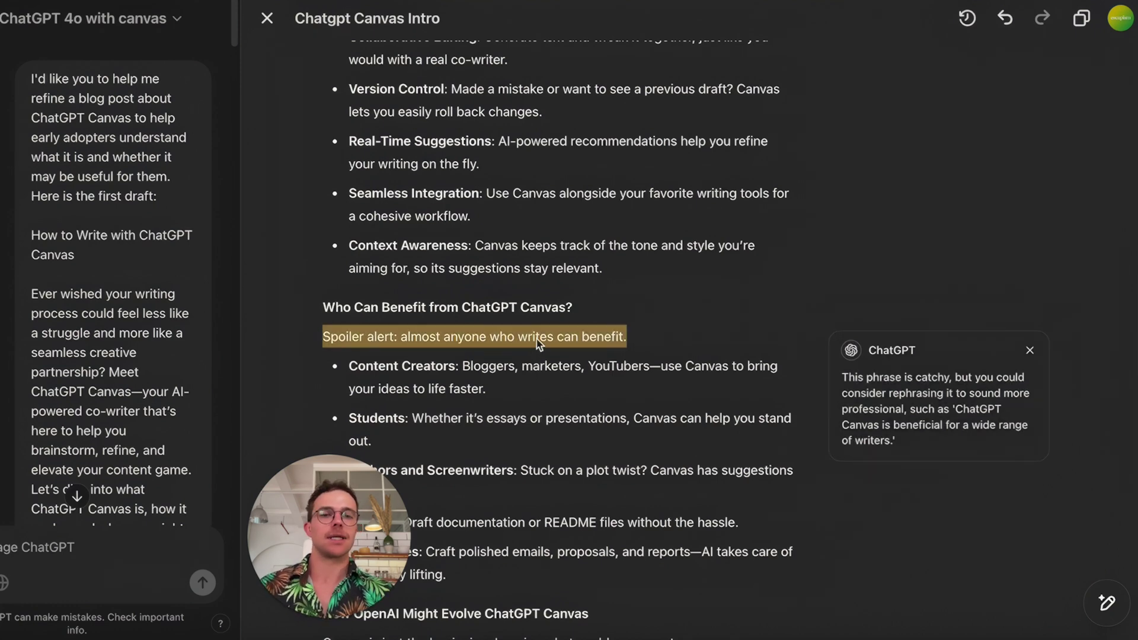
Dismiss the suggestion to rephrase the "Spoiler alert" sentence in a more professional way.
mouse_move(909, 386)
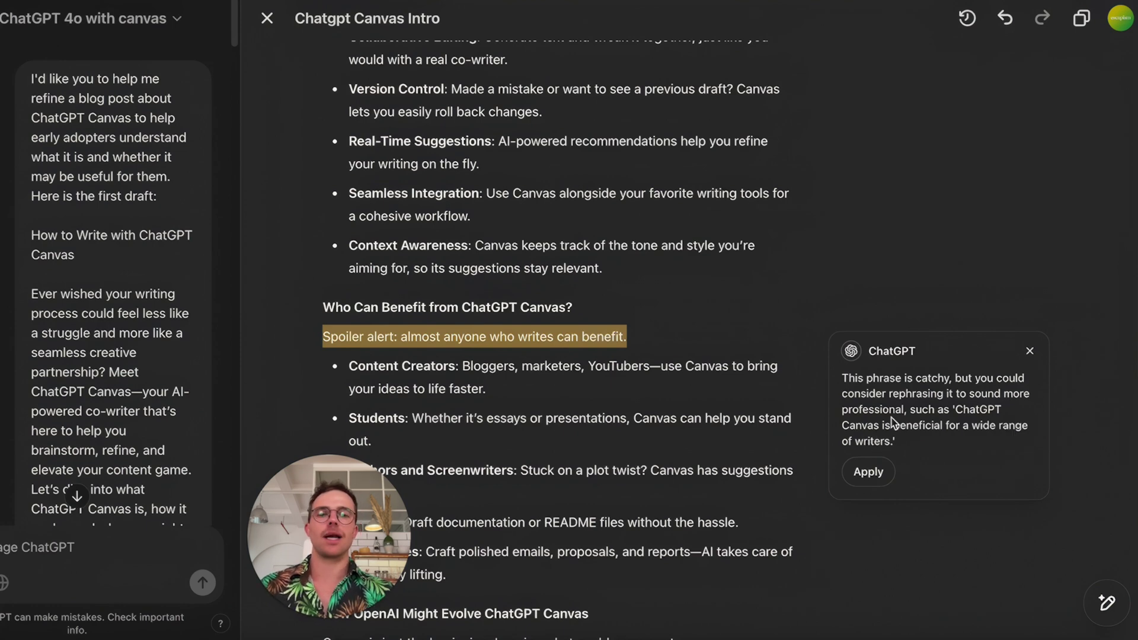
click(882, 464)
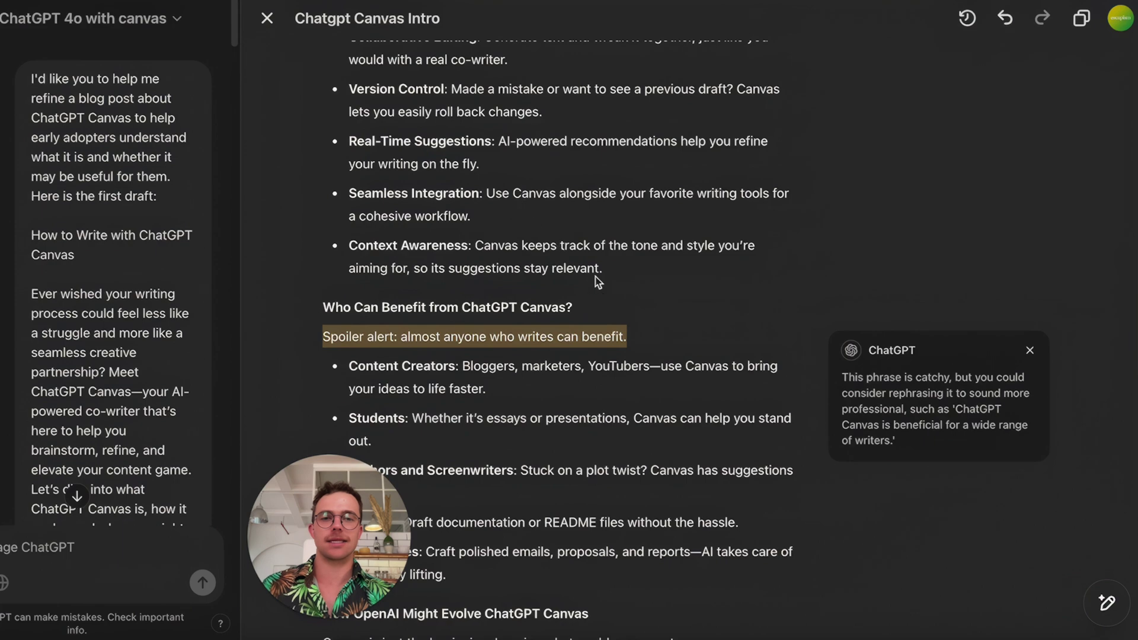
click(1029, 350)
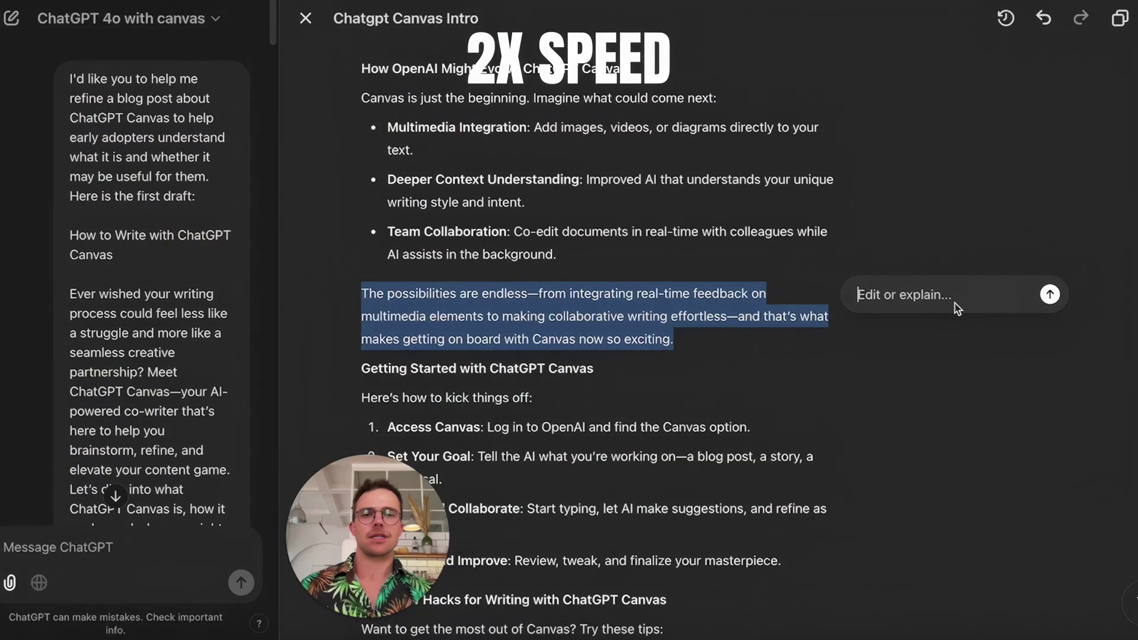
Send an edit request on the possibilities paragraph: "This is a little boring. Can you think more big picture and highlight the potential future benefits of using Canvas?".
text(This is a little boring. C)
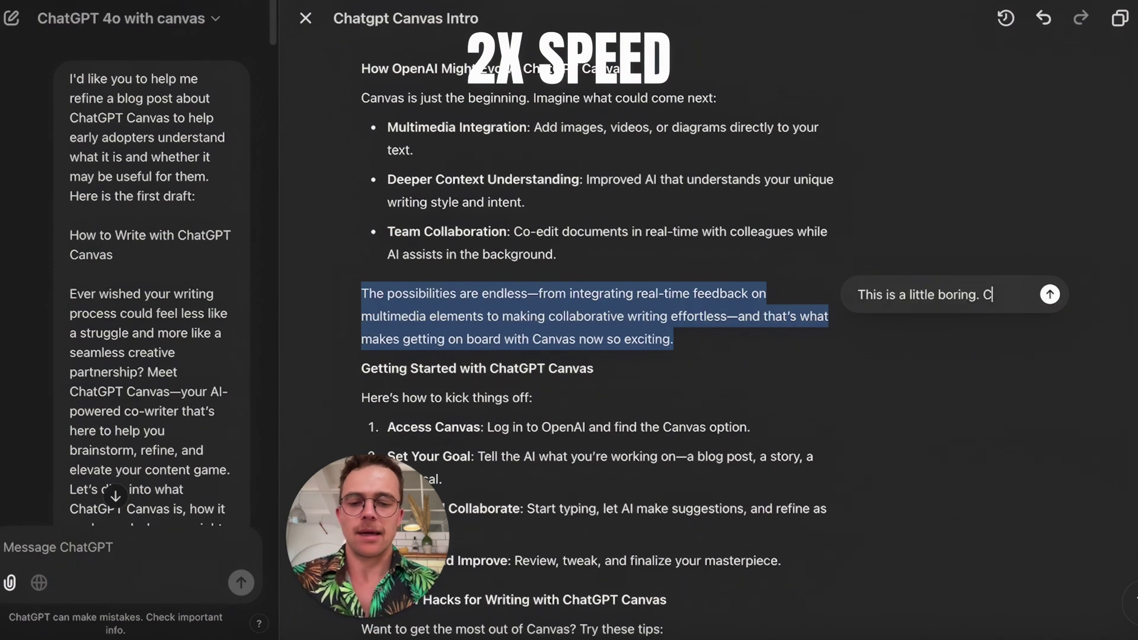
text(an you think more big picture)
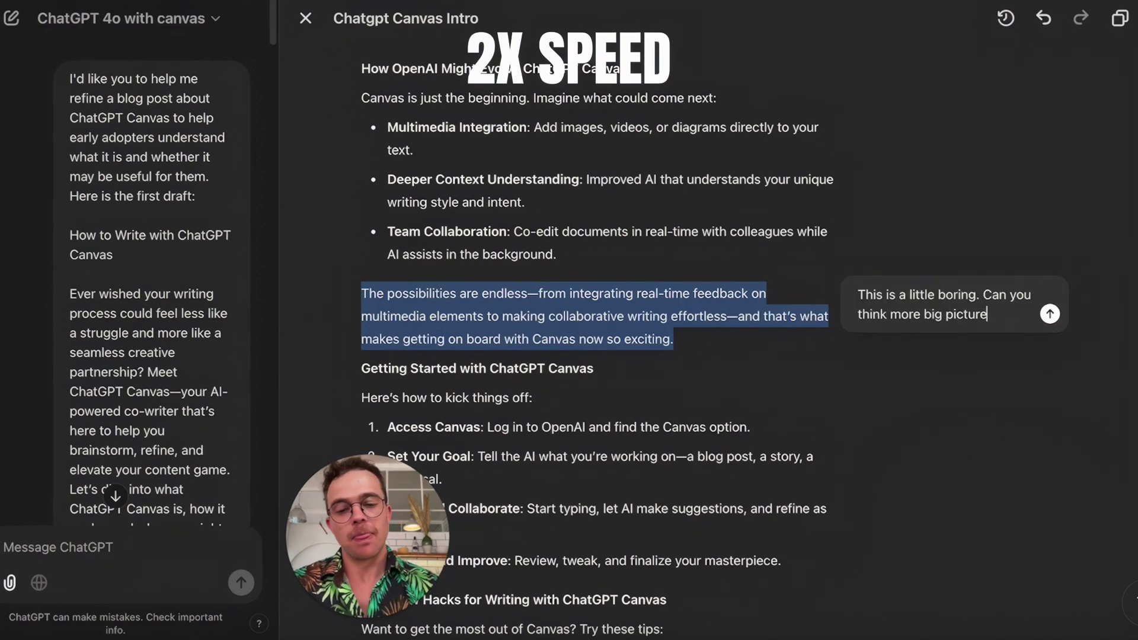
text( and highlight the potential future benefits of)
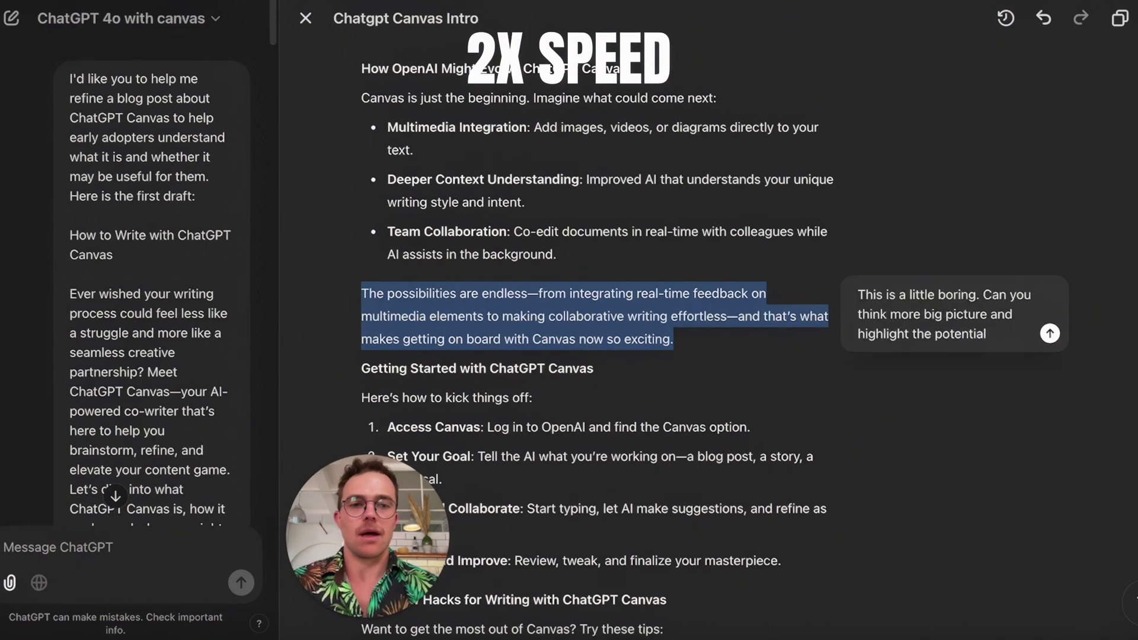
text( adopti)
key(BackSpace)
key(BackSpace)
key(BackSpace)
key(BackSpace)
key(BackSpace)
key(BackSpace)
text(using Canvas?)
key(Return)
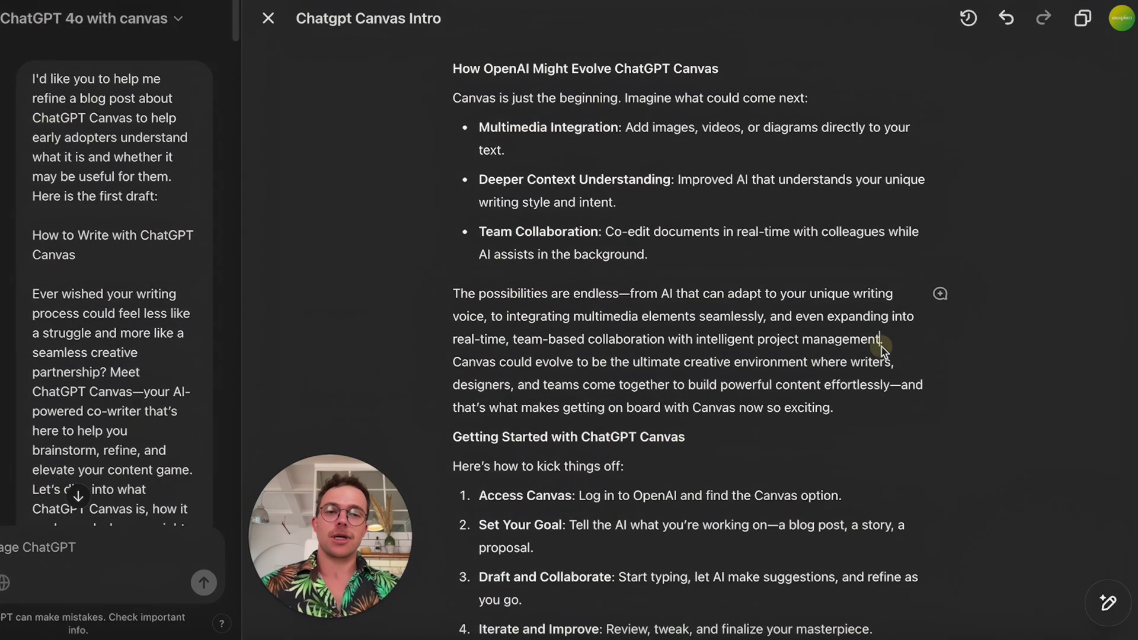
Split the rewritten possibilities paragraph before "Canvas could evolve" and delete its first part together with the leftover empty lines.
click(883, 340)
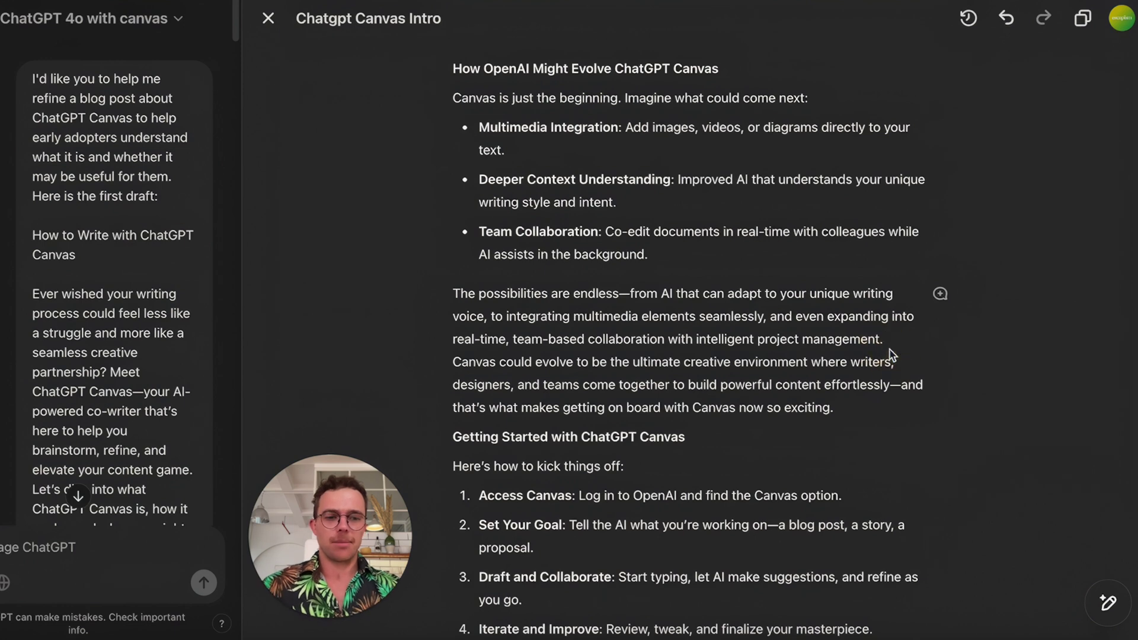
key(Return)
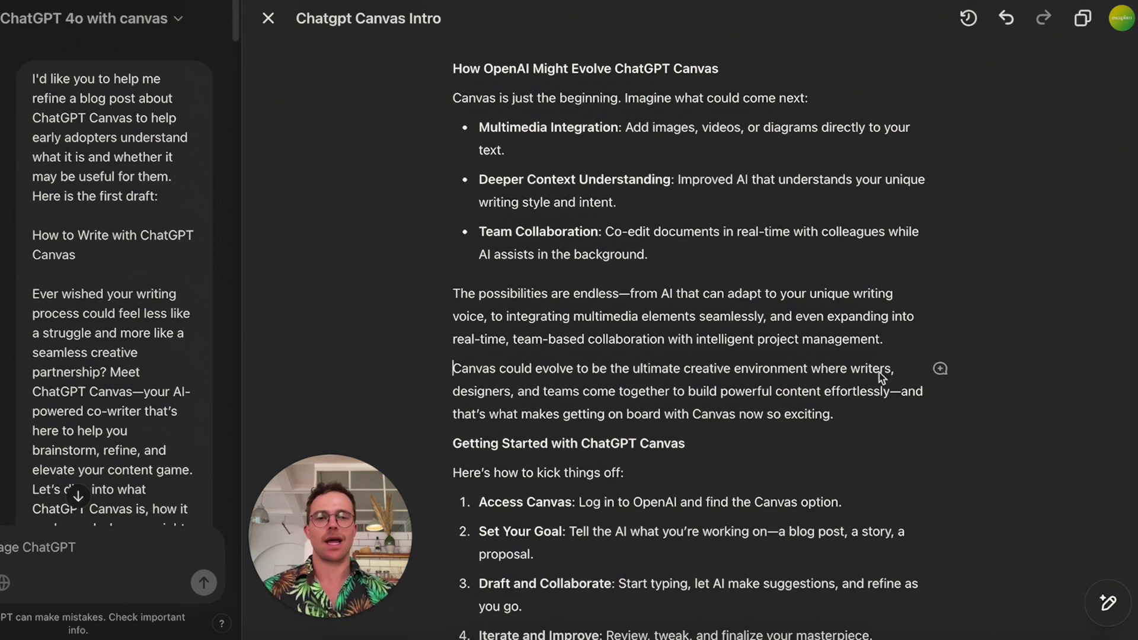
drag(884, 341, 428, 291)
key(BackSpace)
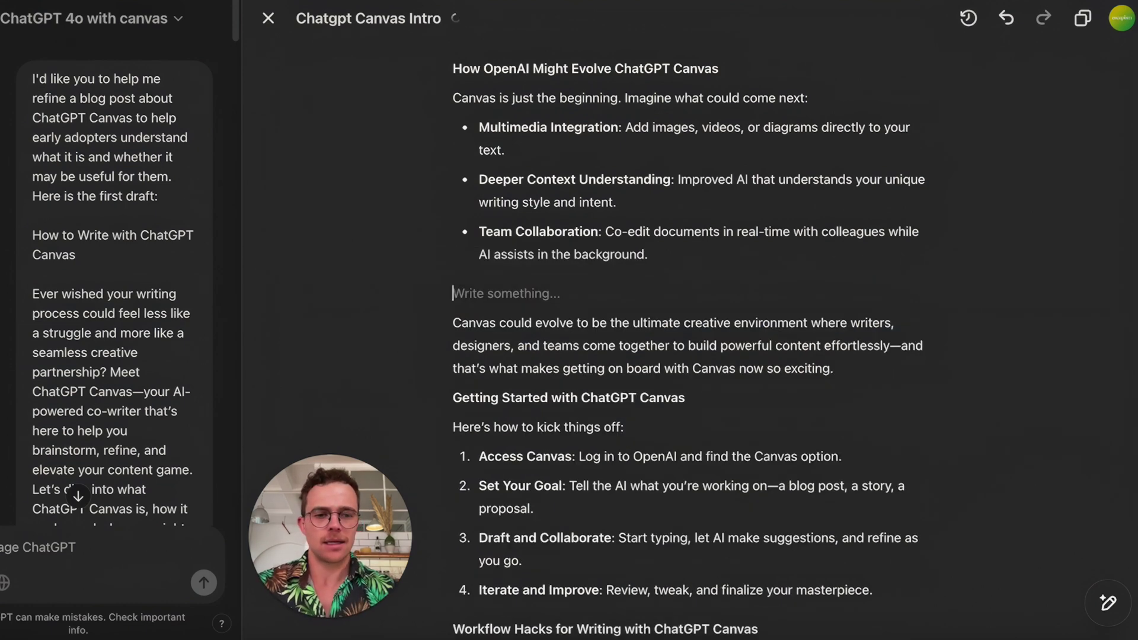
key(BackSpace)
key(BackSpace)
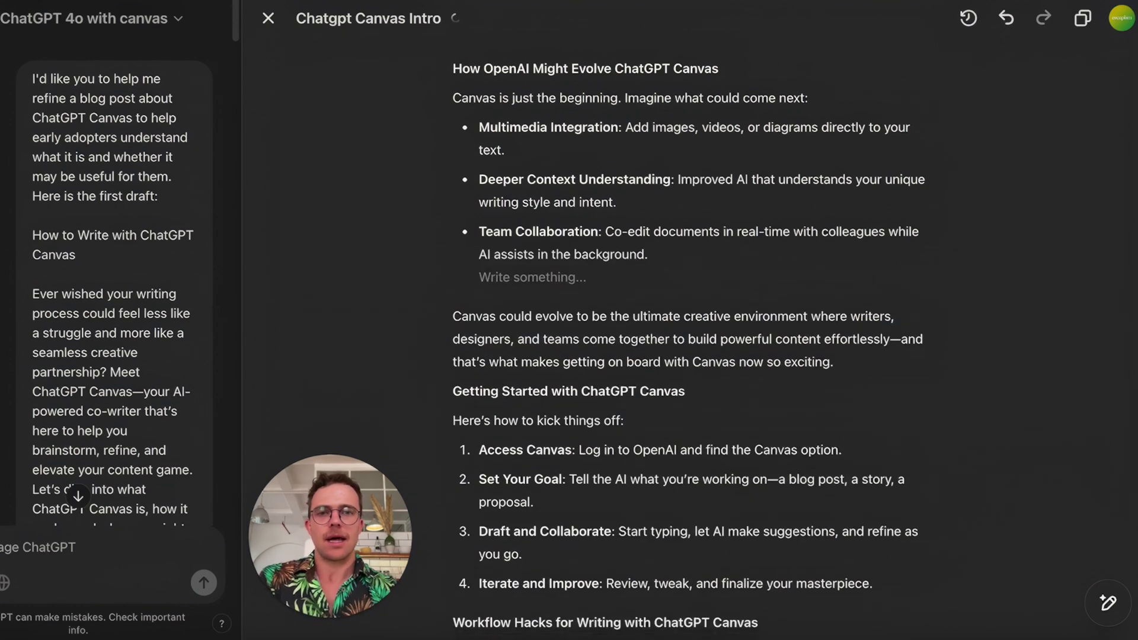
key(BackSpace)
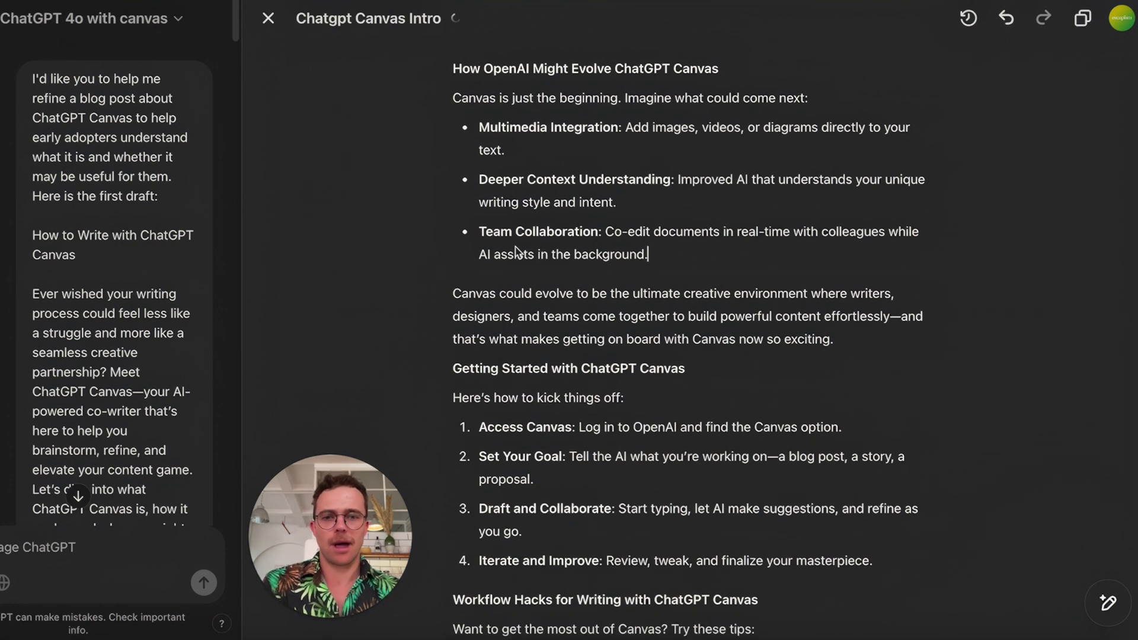
Adjust the length of the whole post to "Longer" and apply the change.
scroll(538, 276, down, 10)
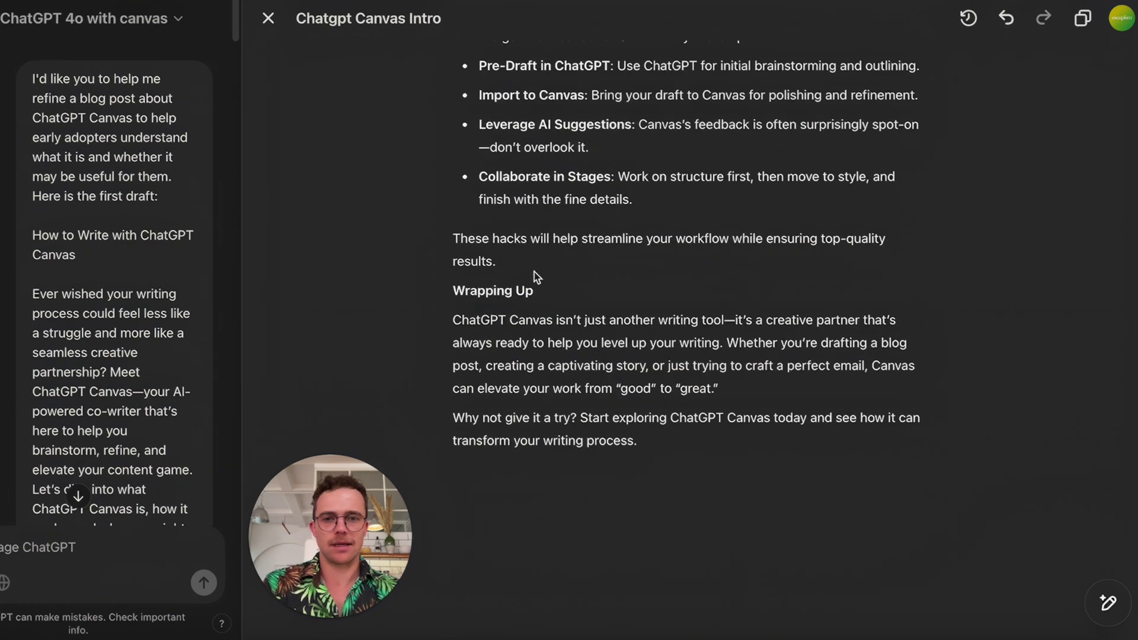
scroll(537, 276, up, 4)
mouse_move(1108, 603)
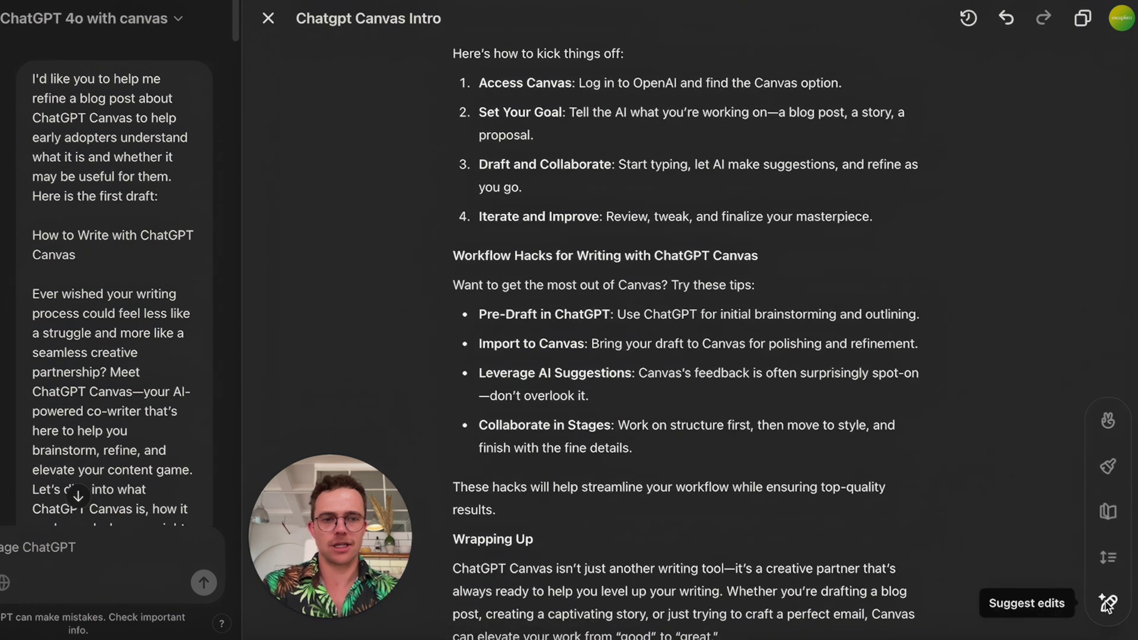
click(1108, 556)
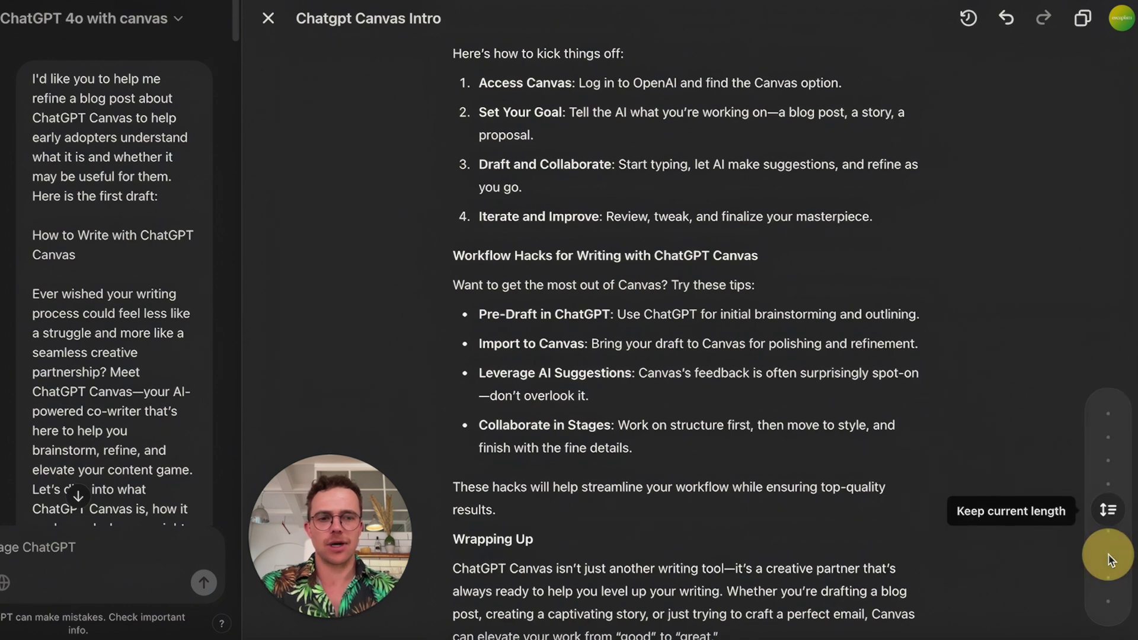
drag(1113, 509, 1117, 479)
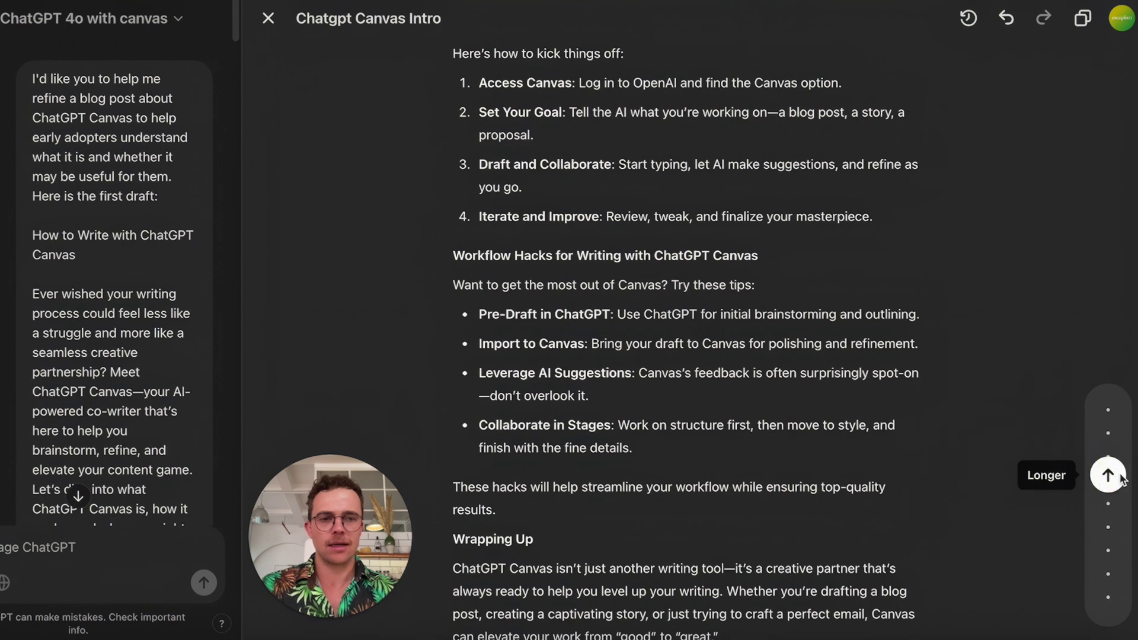
click(1113, 476)
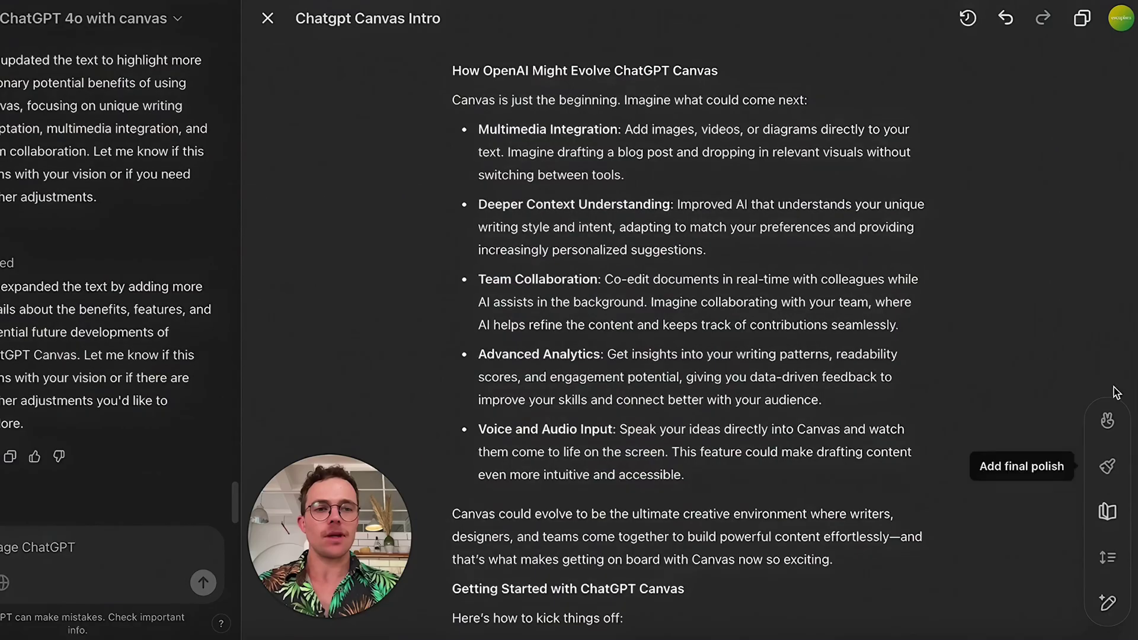
Lower the whole post's reading level to middle school and read through the rewritten sections down to the key features.
scroll(1042, 332, up, 10)
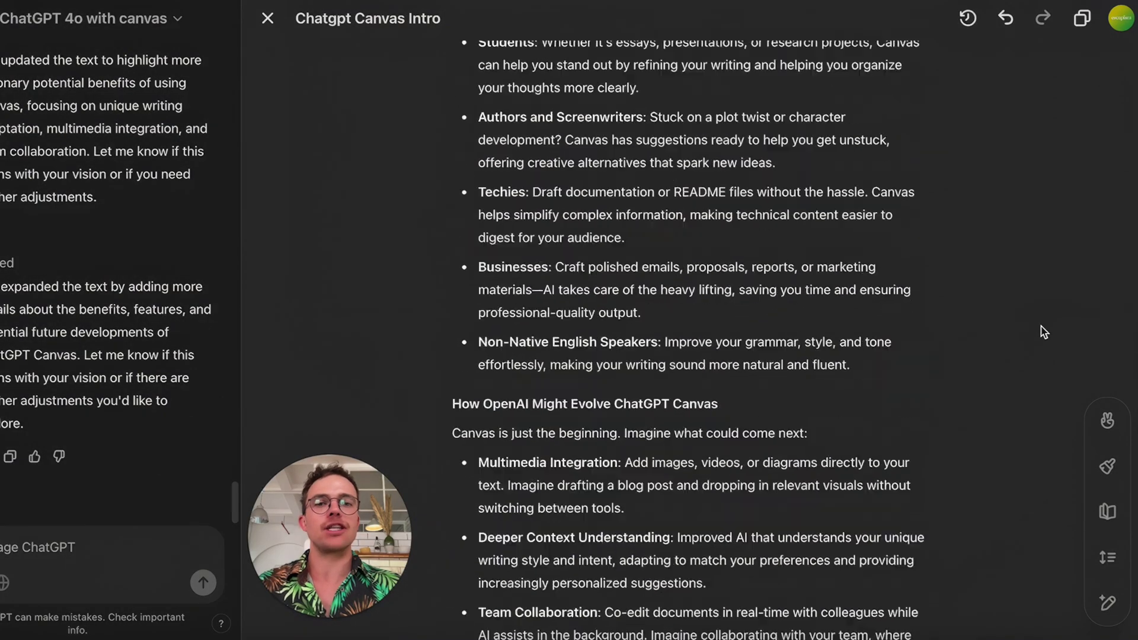
scroll(1043, 331, up, 7)
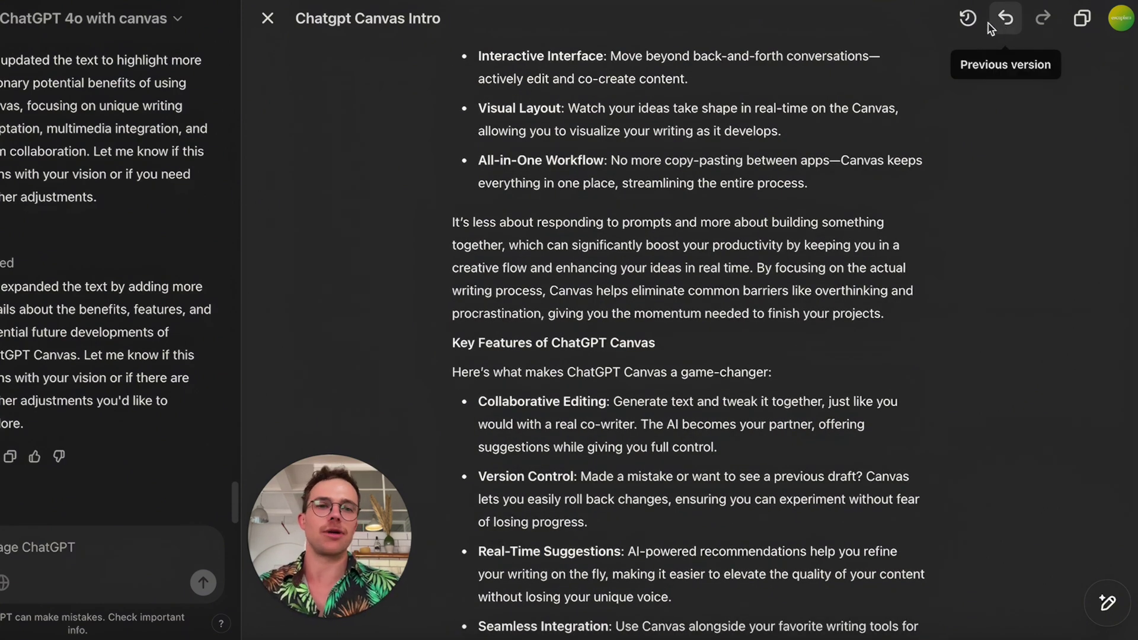
mouse_move(1106, 602)
click(1108, 508)
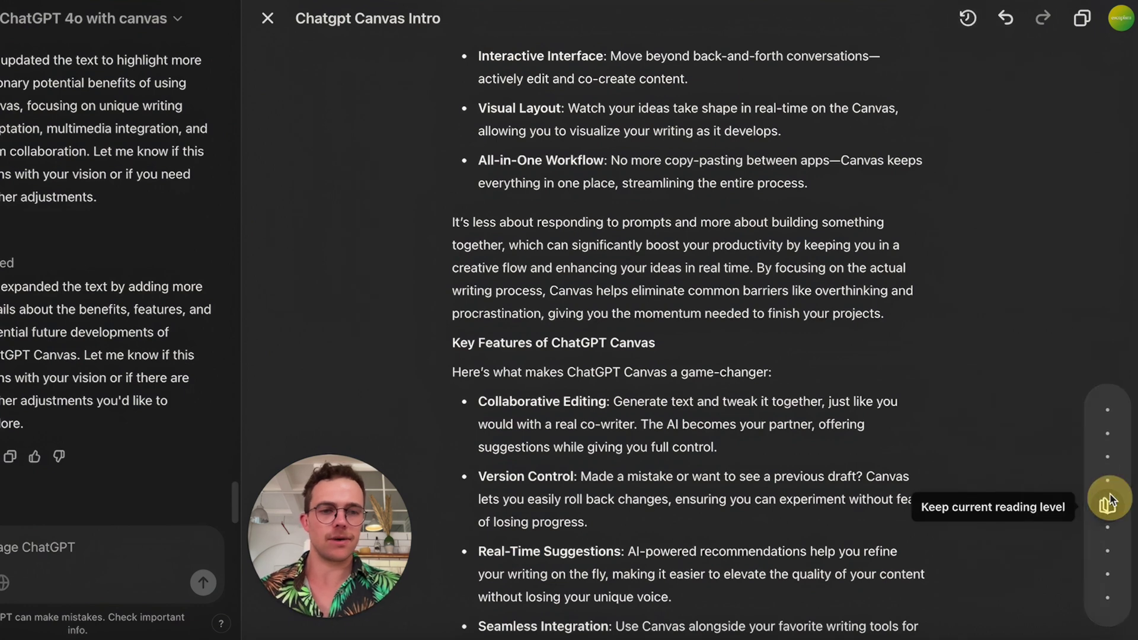
drag(1112, 506, 1116, 552)
click(1108, 549)
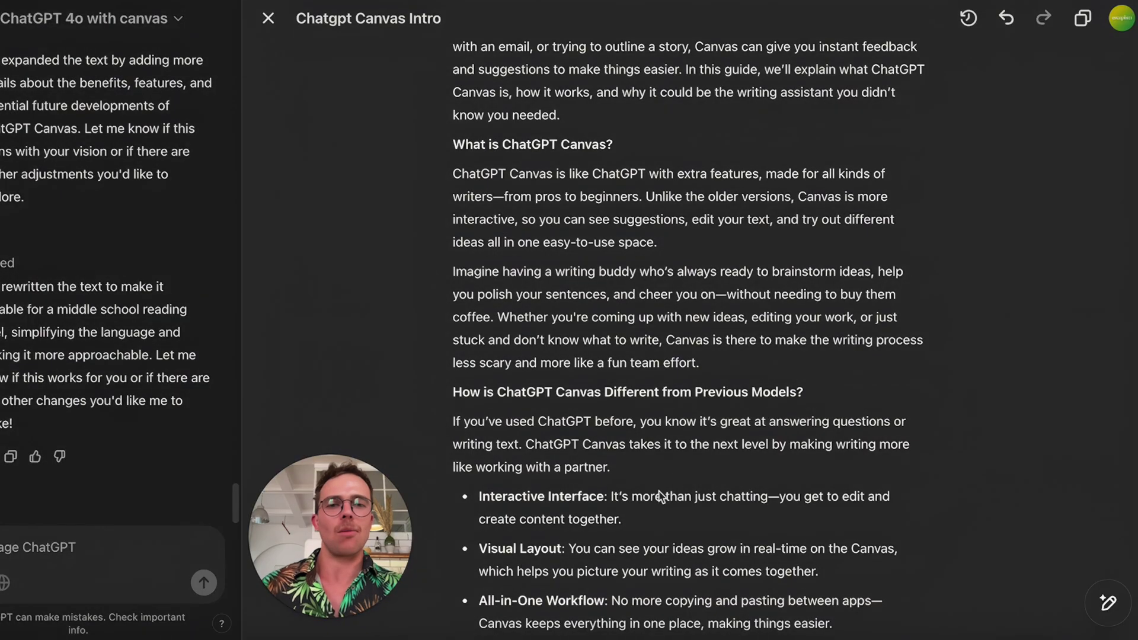
scroll(682, 455, down, 4)
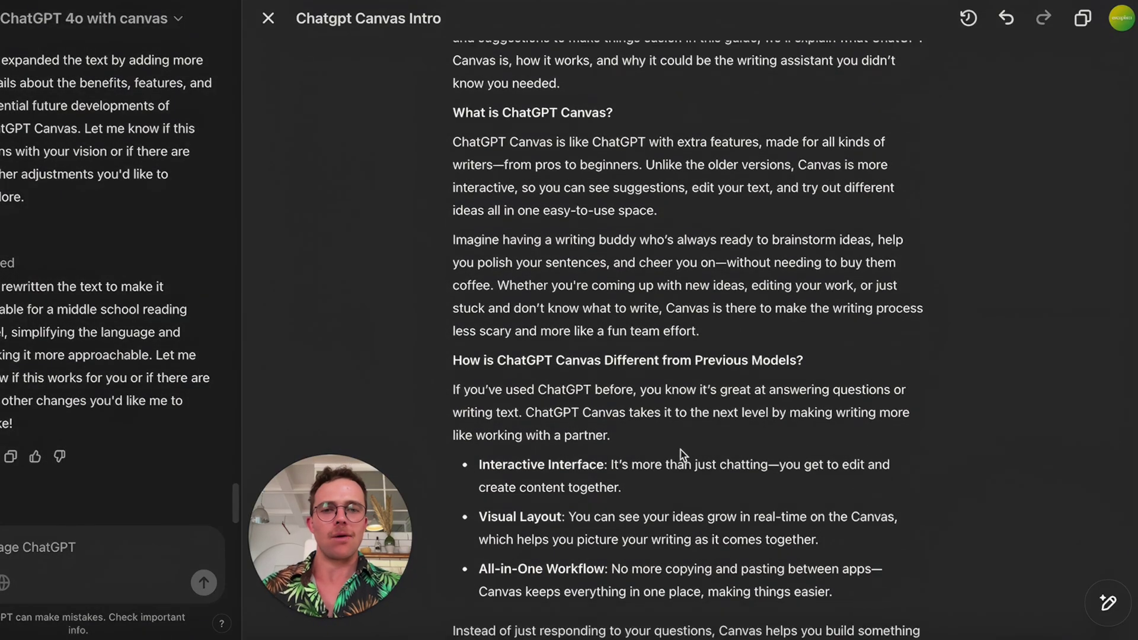
scroll(682, 455, down, 6)
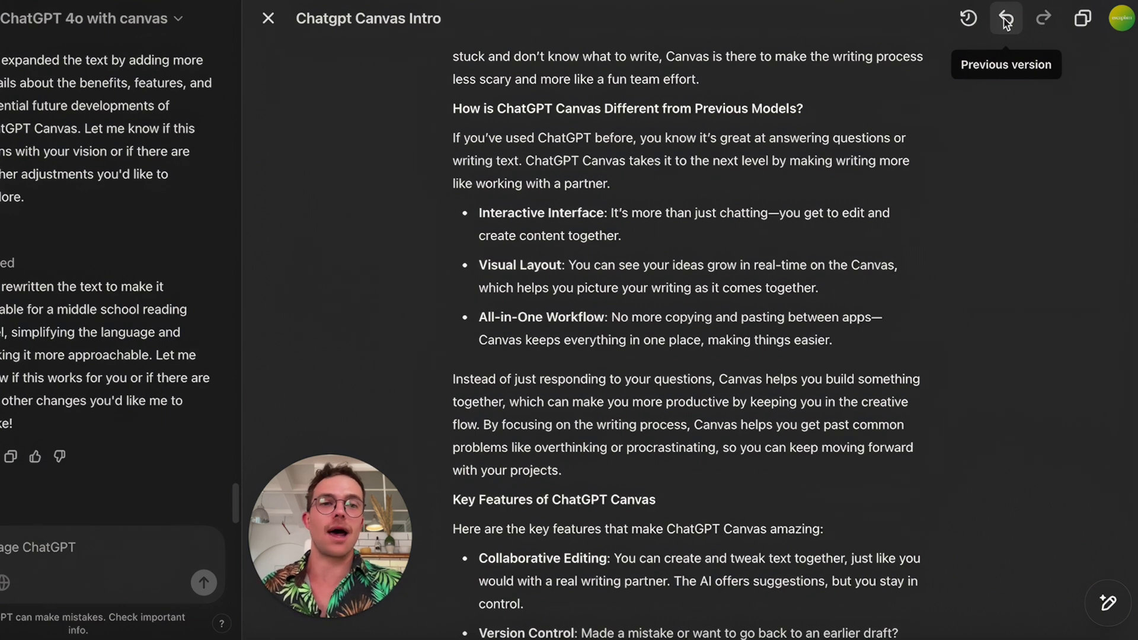
Go back to the version of the post from before the middle school rewrite and restore it.
click(1005, 20)
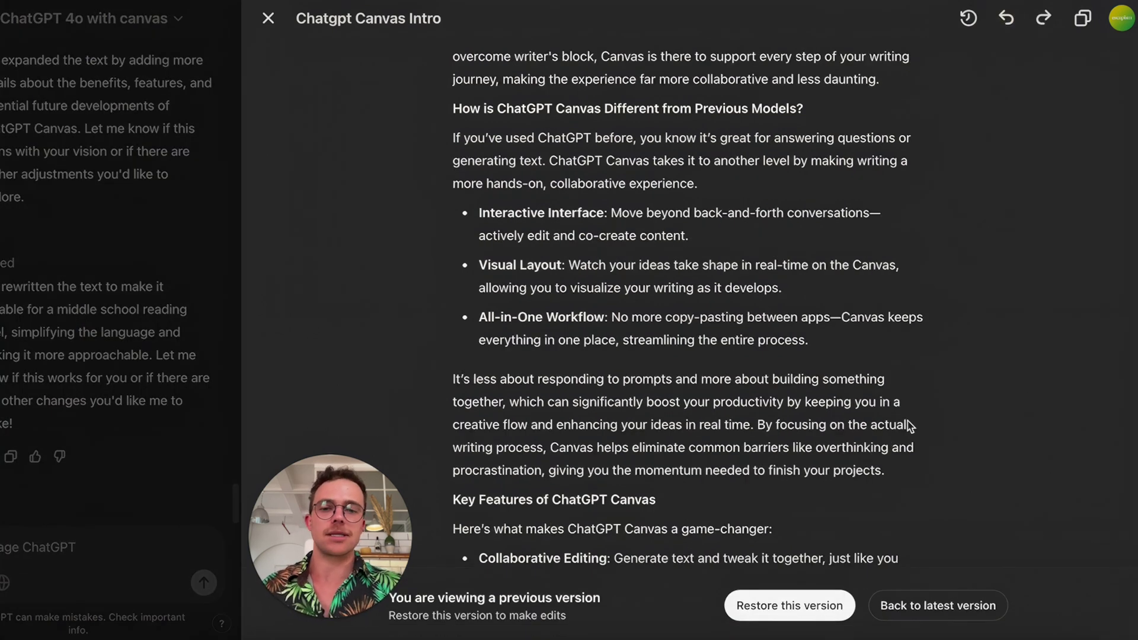
click(972, 605)
Try to add emojis throughout the whole post, and stop the rewrite while it is still running.
click(1111, 428)
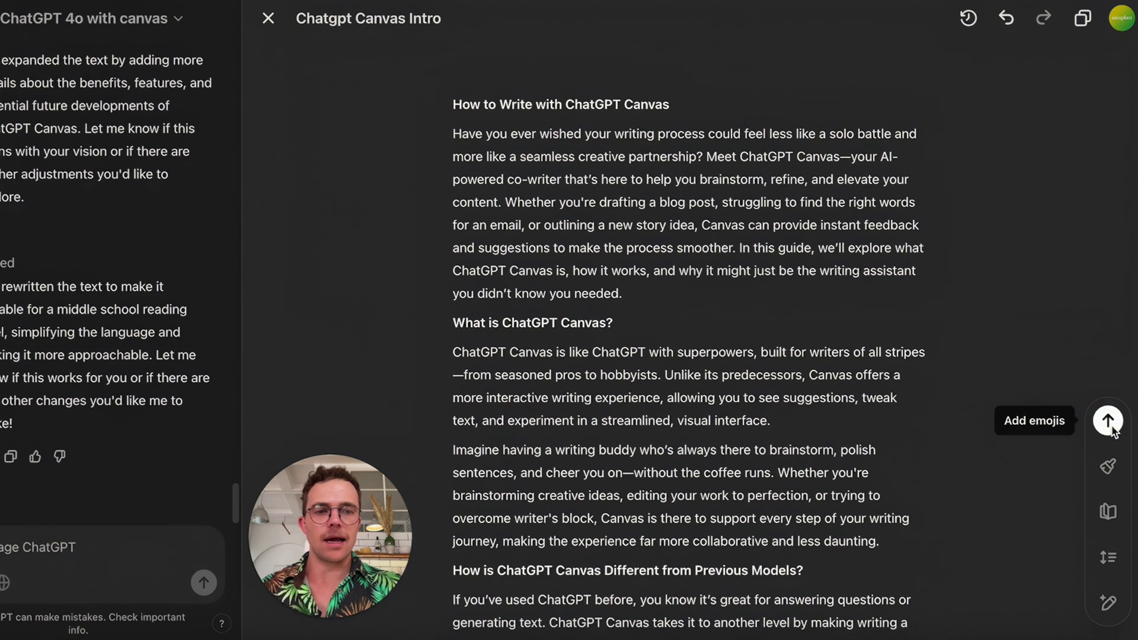
click(1108, 422)
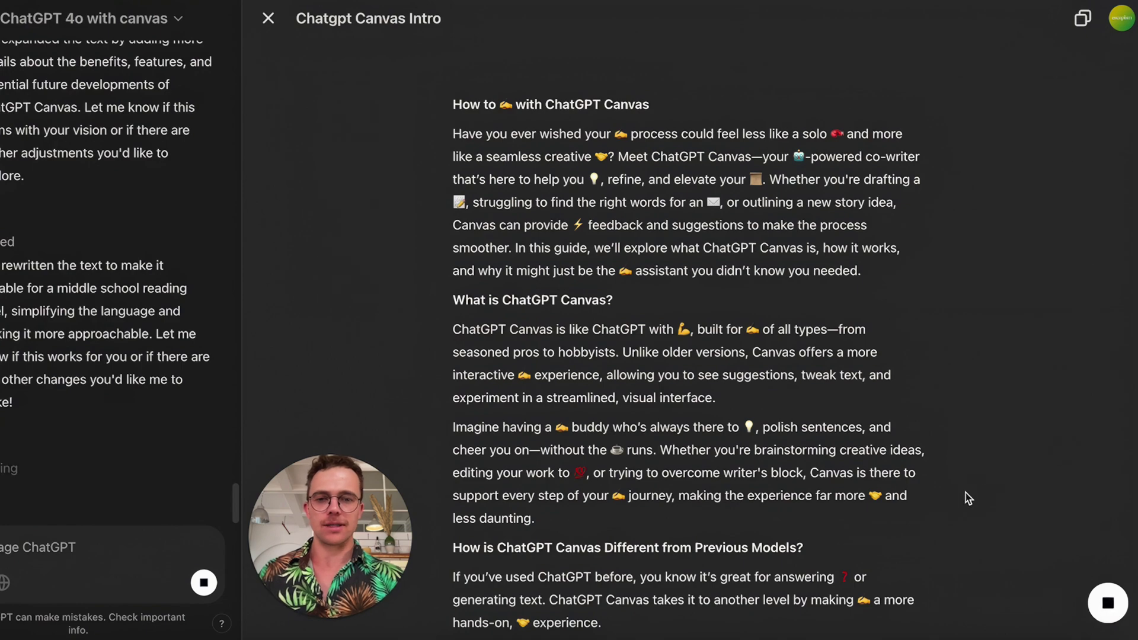
click(1119, 601)
scroll(1016, 298, up, 15)
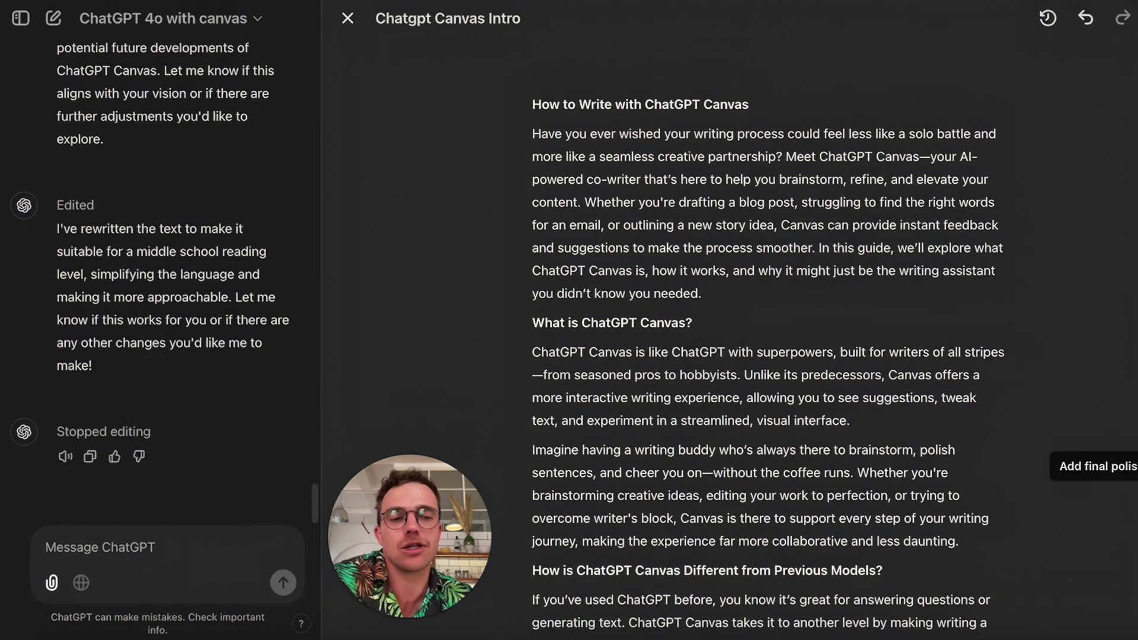
Add final polish to the whole post and review the text through the workflow hacks and Wrapping Up sections.
click(1097, 365)
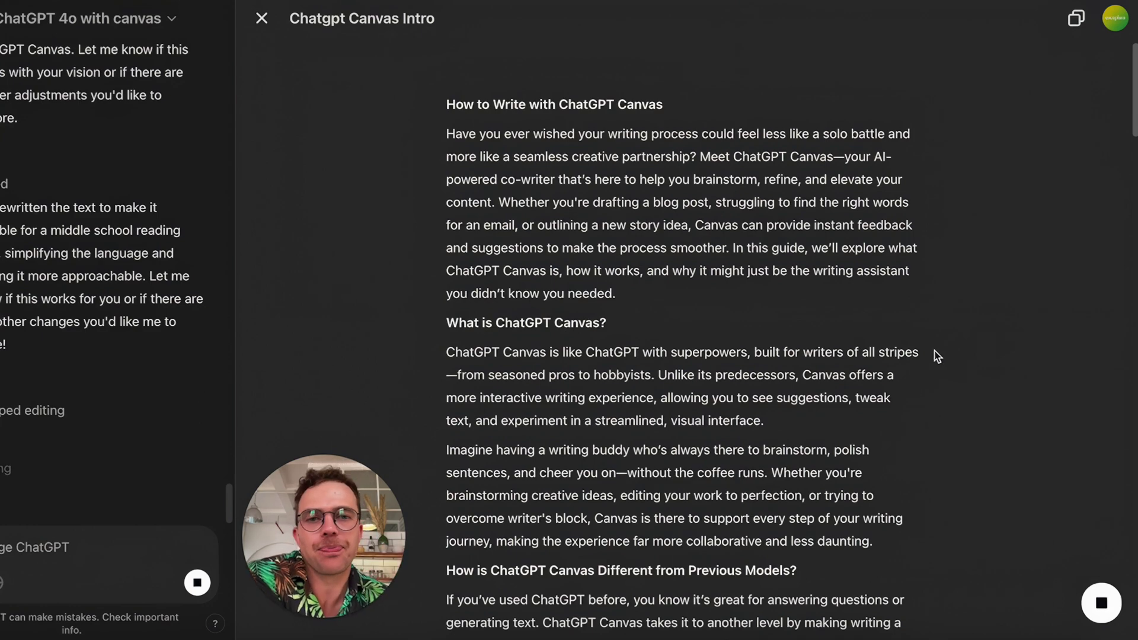
scroll(617, 278, down, 6)
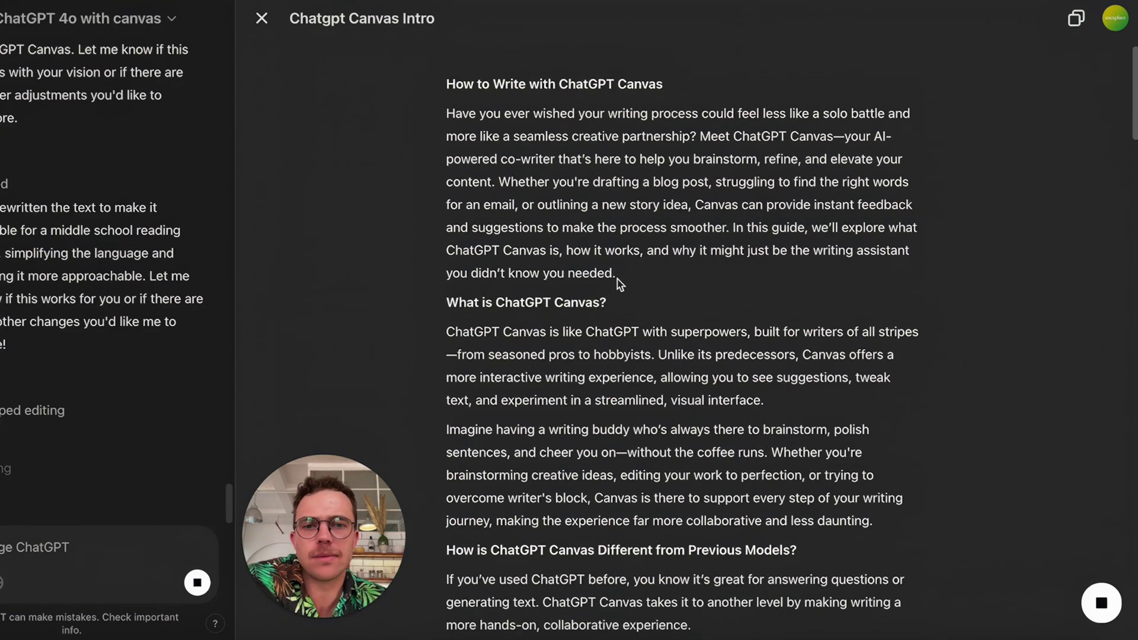
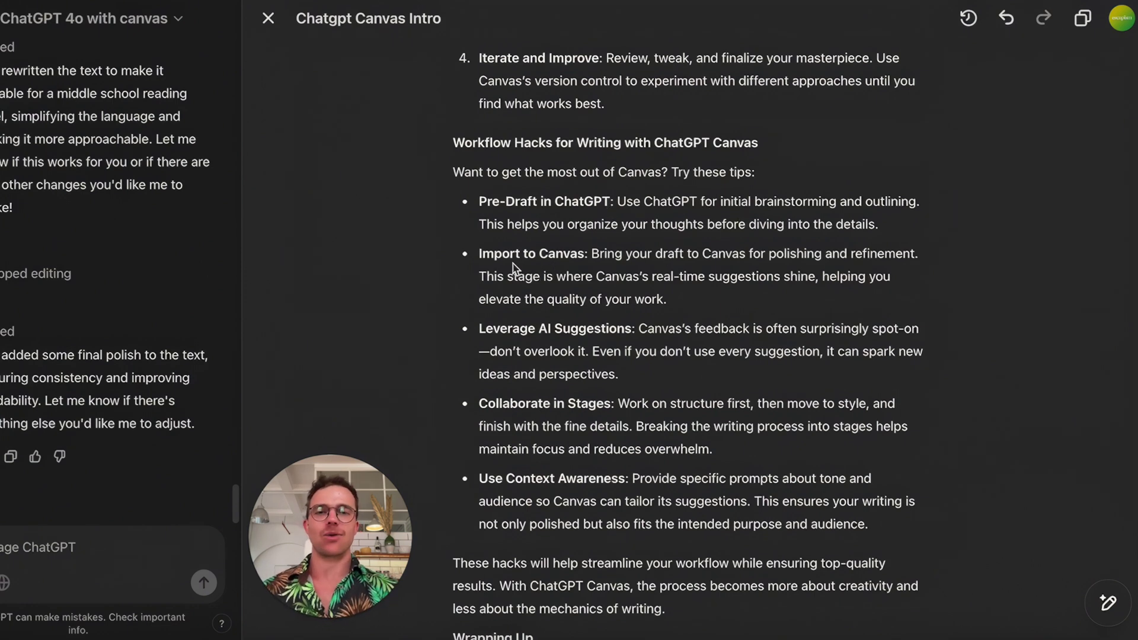
scroll(515, 276, down, 1)
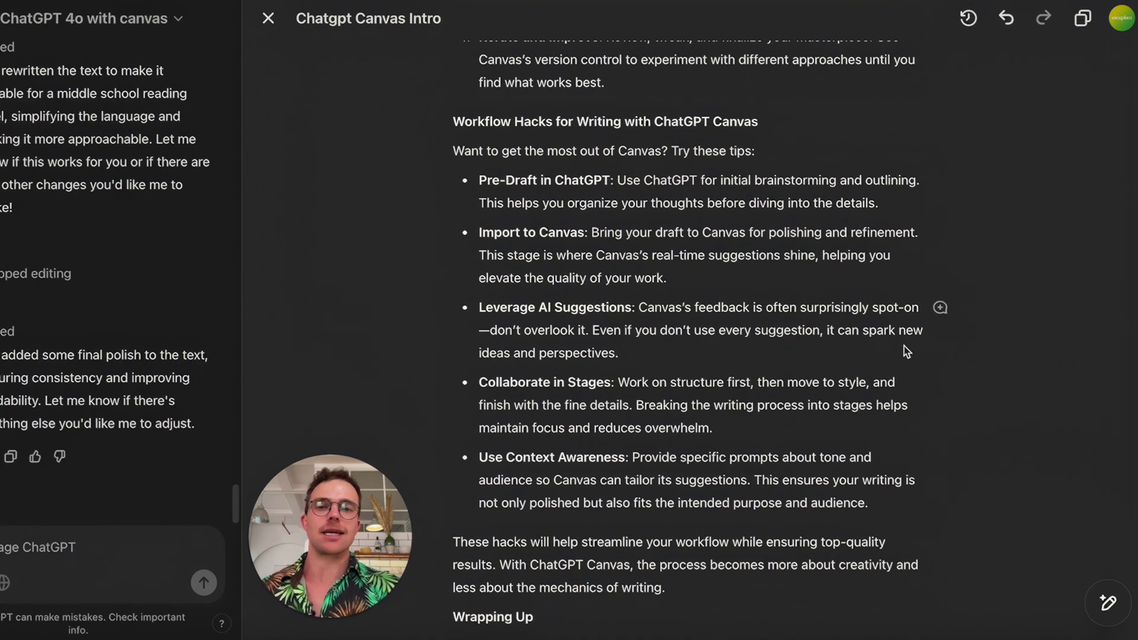
scroll(668, 363, down, 3)
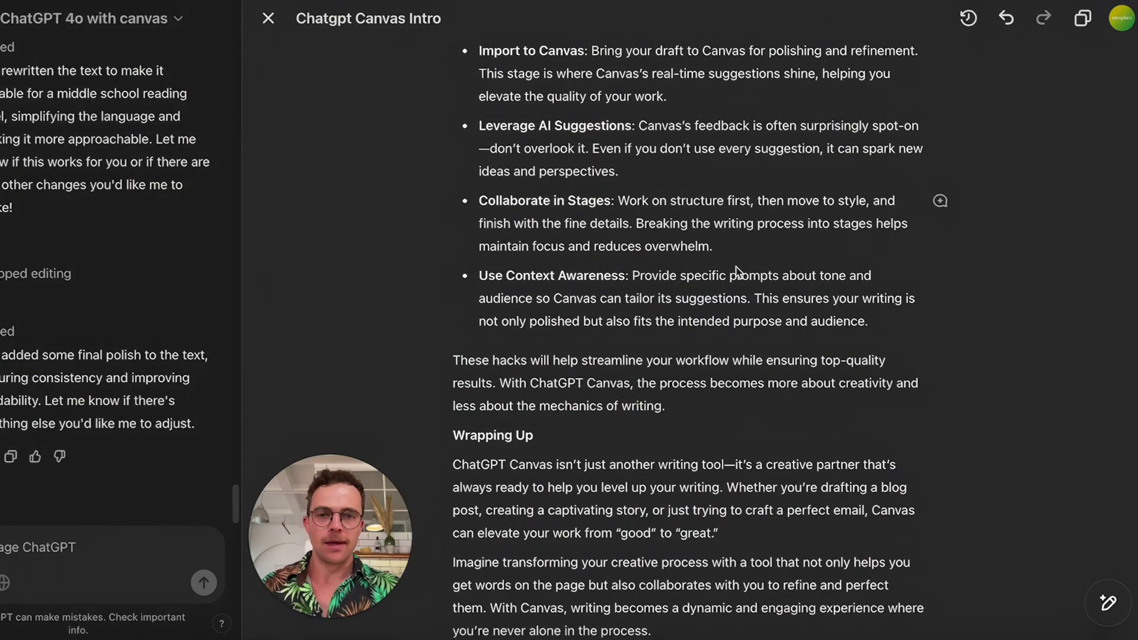
scroll(736, 269, down, 1)
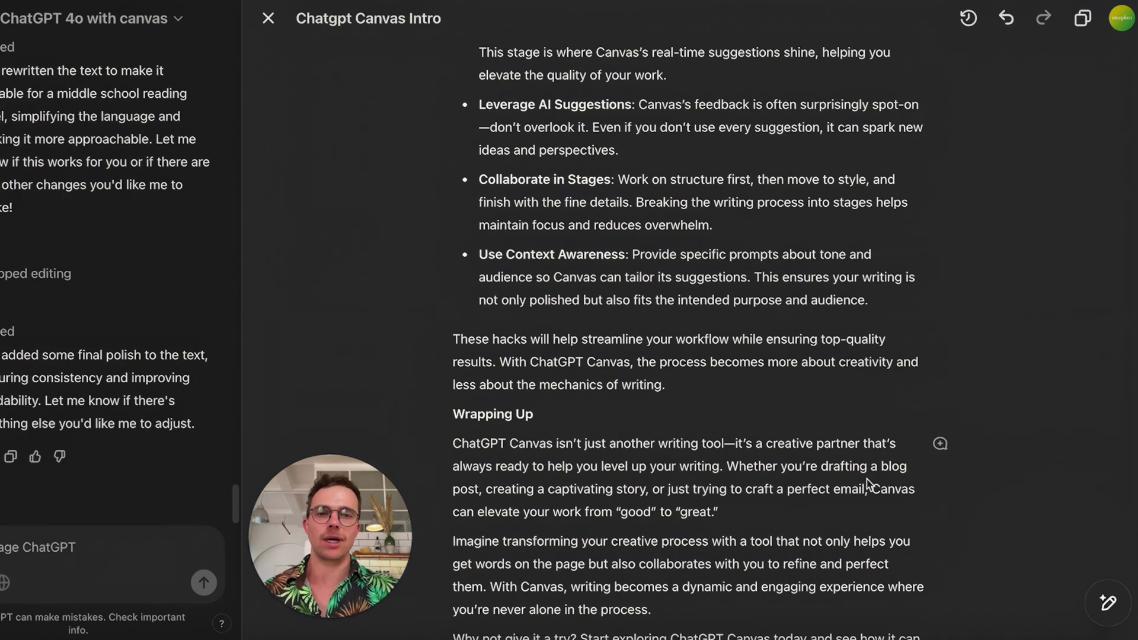
scroll(809, 438, down, 5)
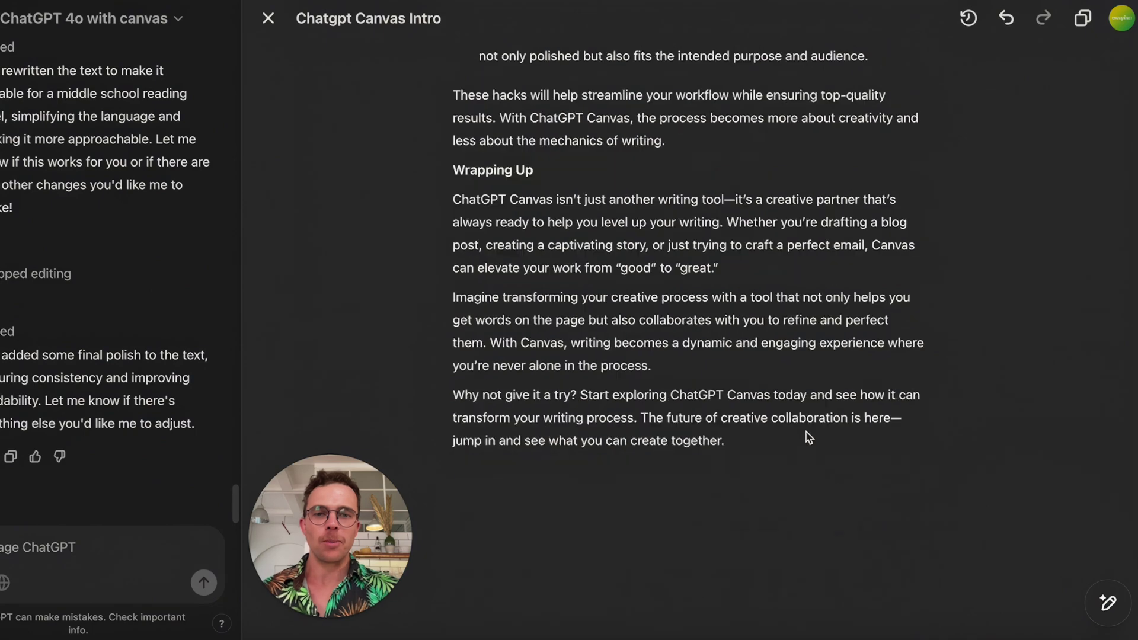
scroll(806, 438, up, 20)
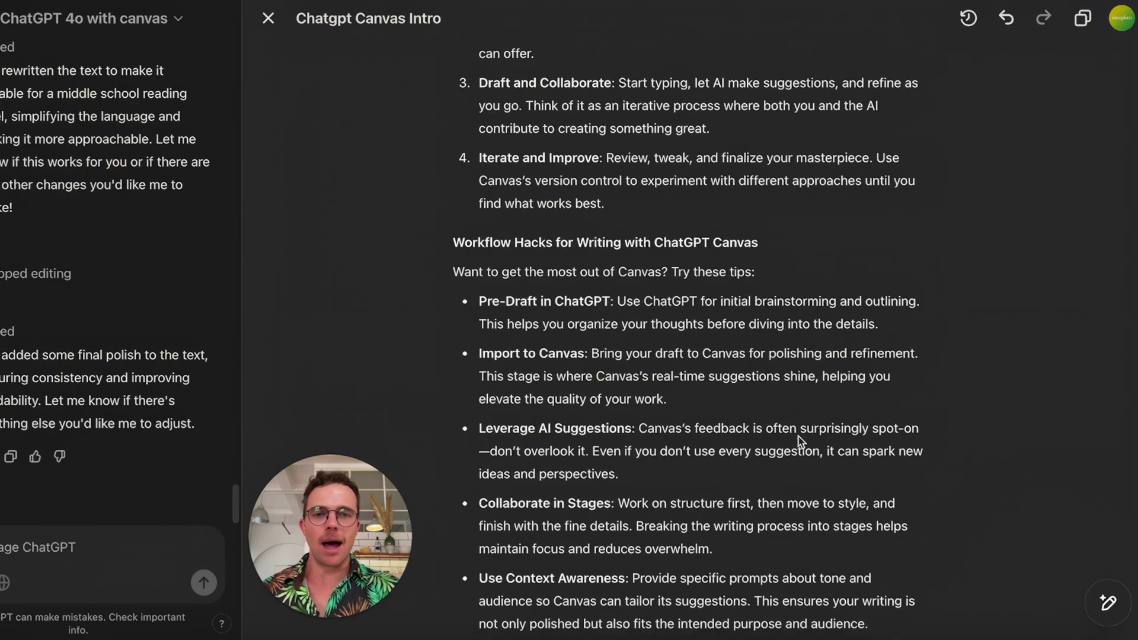
scroll(789, 439, up, 10)
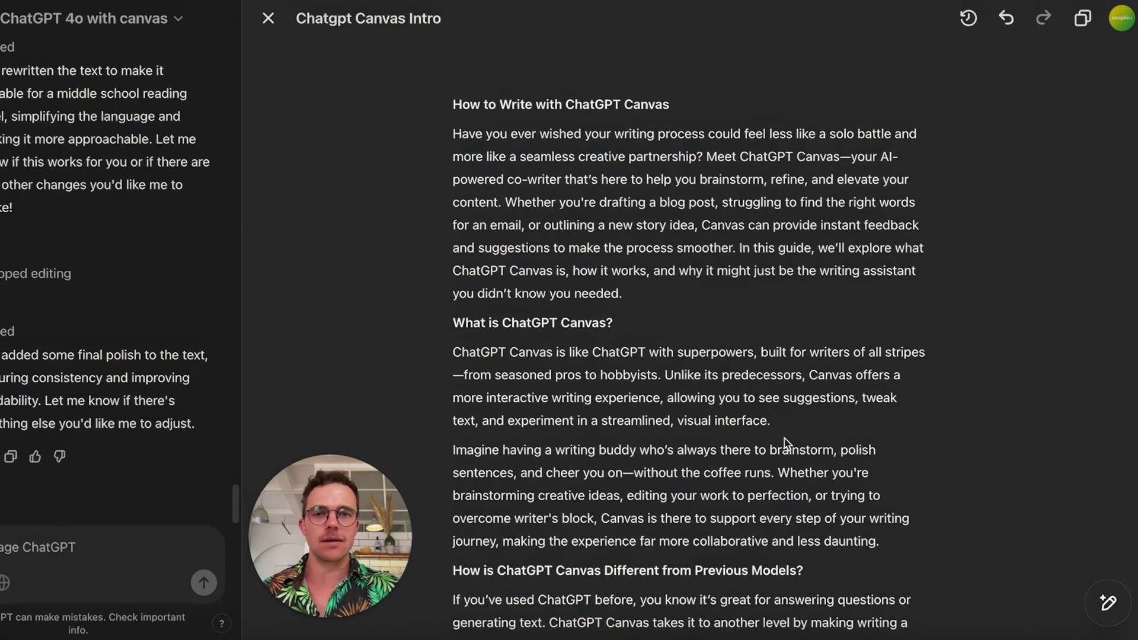